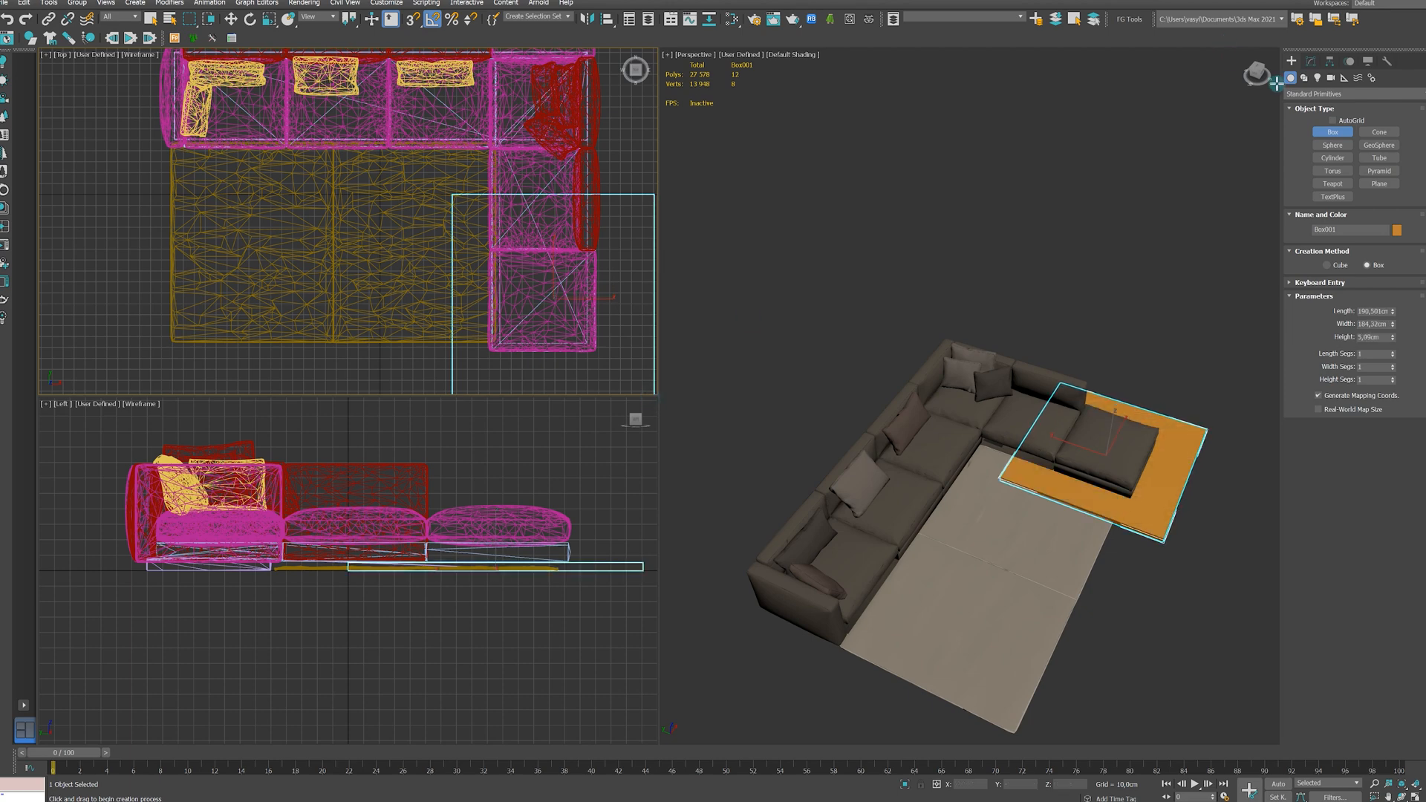
- Set the box's length to 200 cm, width to 220 cm and height to 15 cm
click(1312, 61)
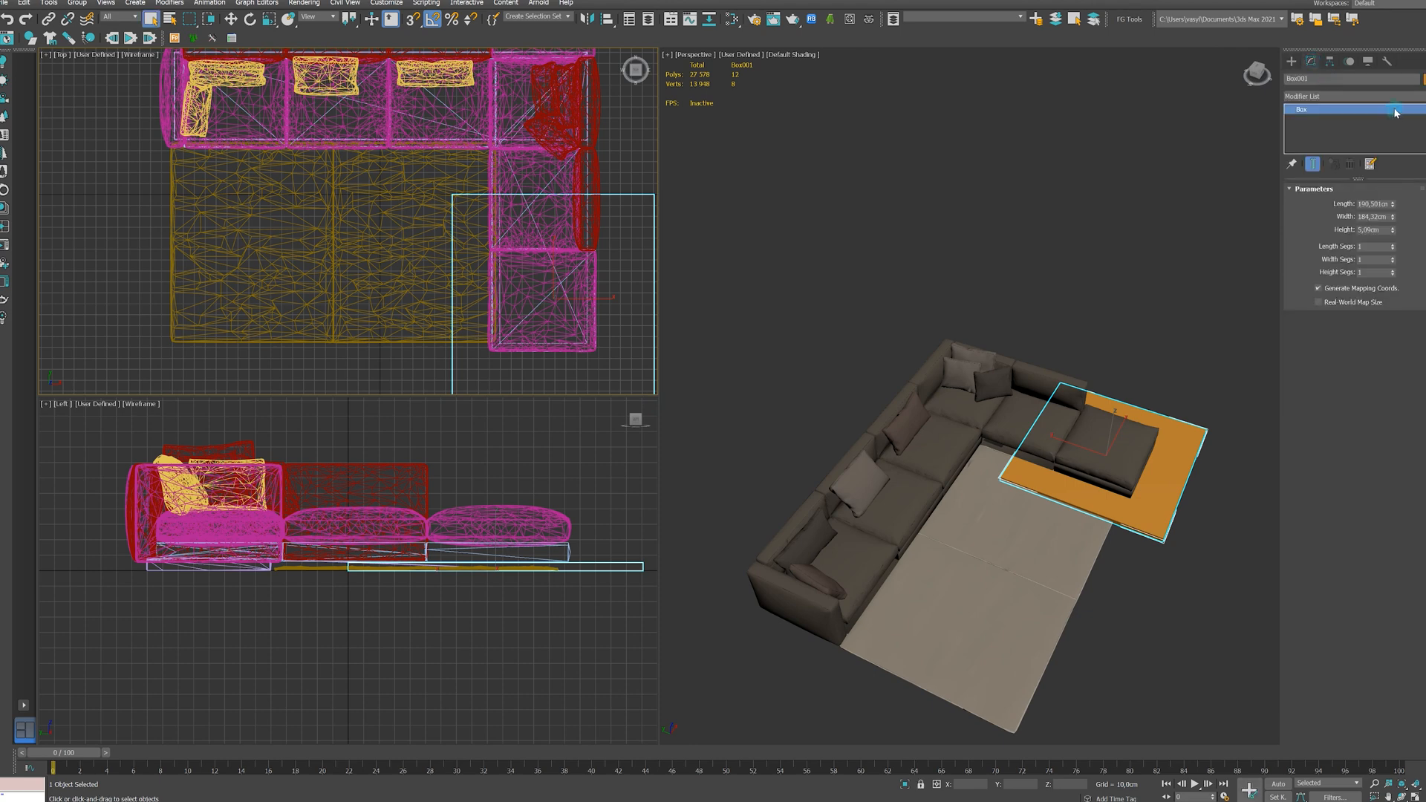
double_click(1358, 203)
key(Return)
key(Tab)
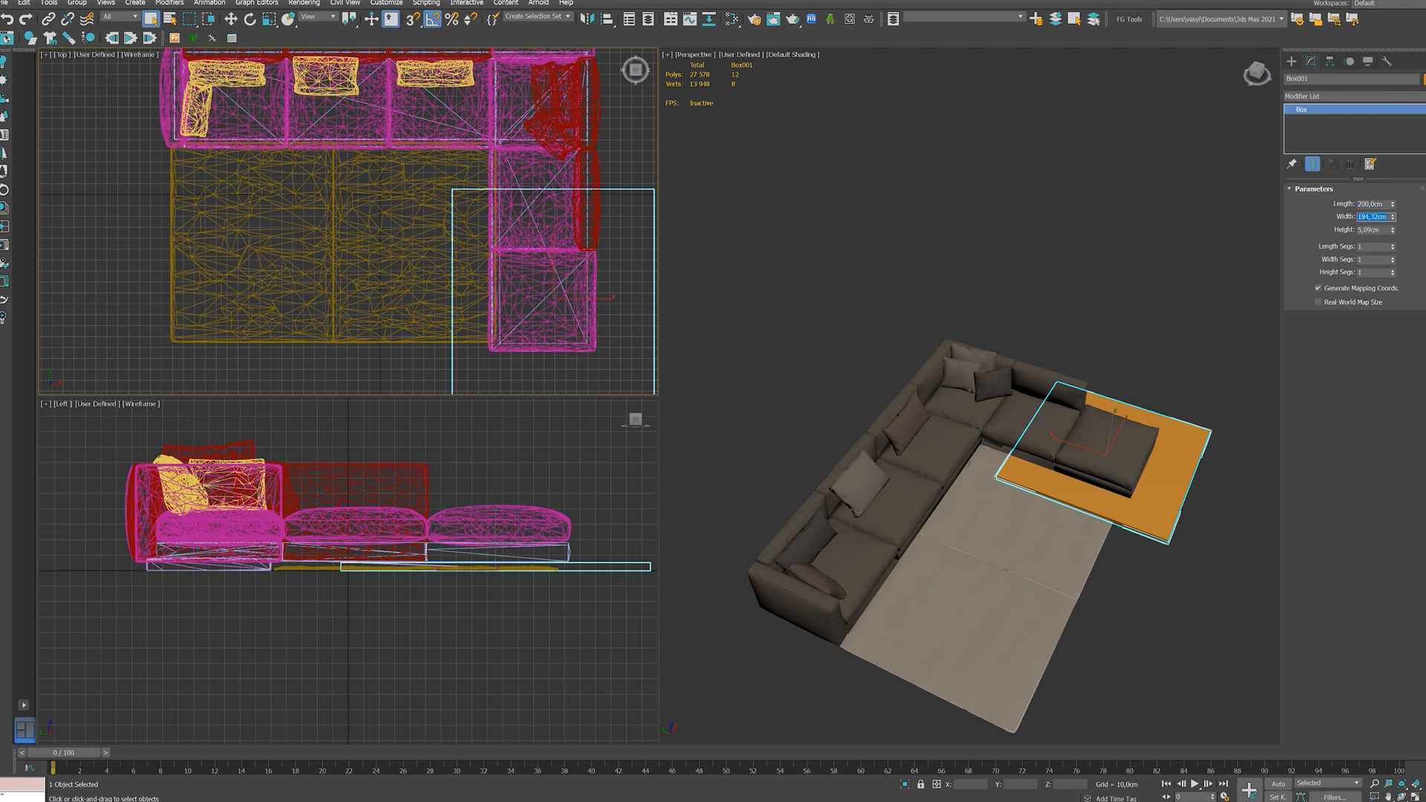
key(Return)
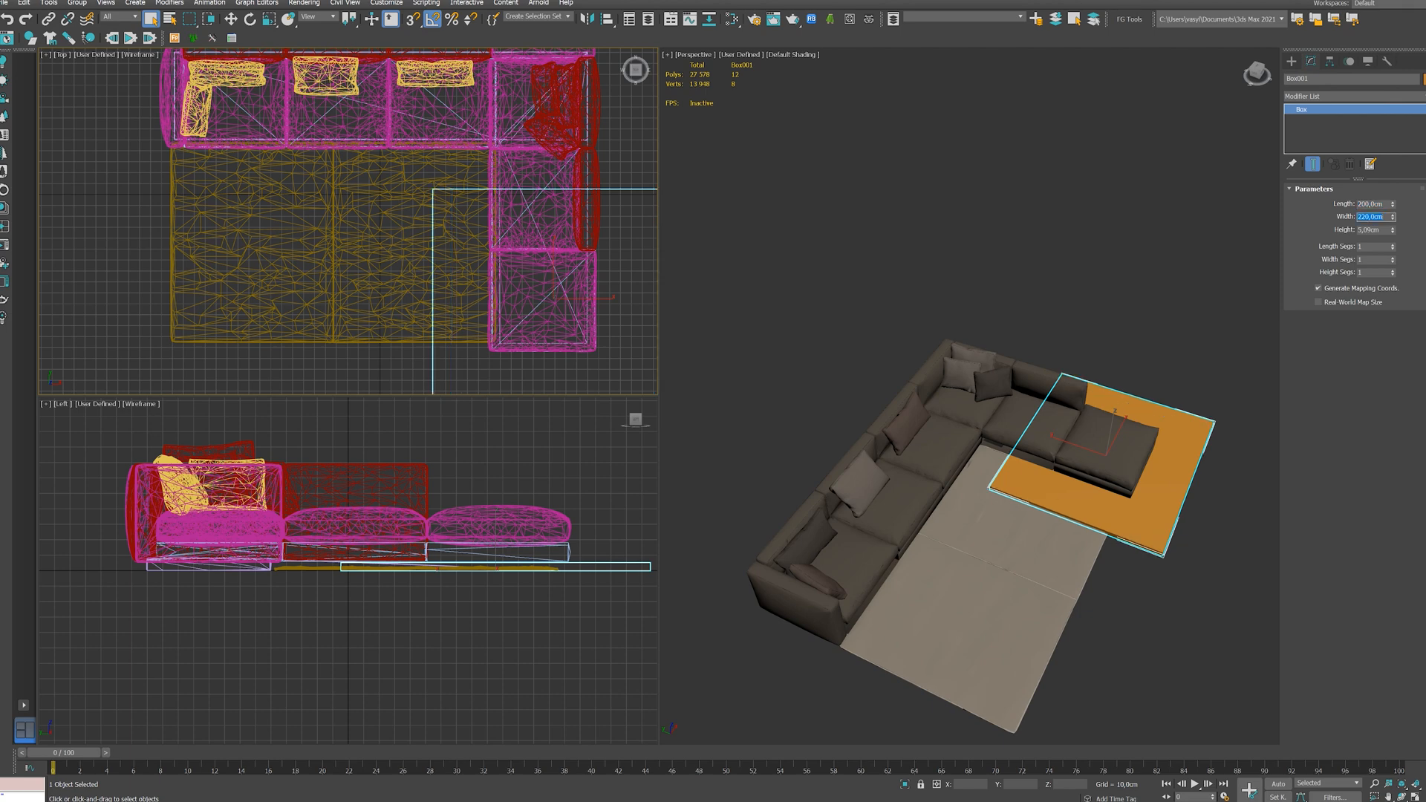
key(Tab)
text(15)
key(Return)
- Divide the box into 50 length and 50 width segments and set its height to 1.5 cm
key(Tab)
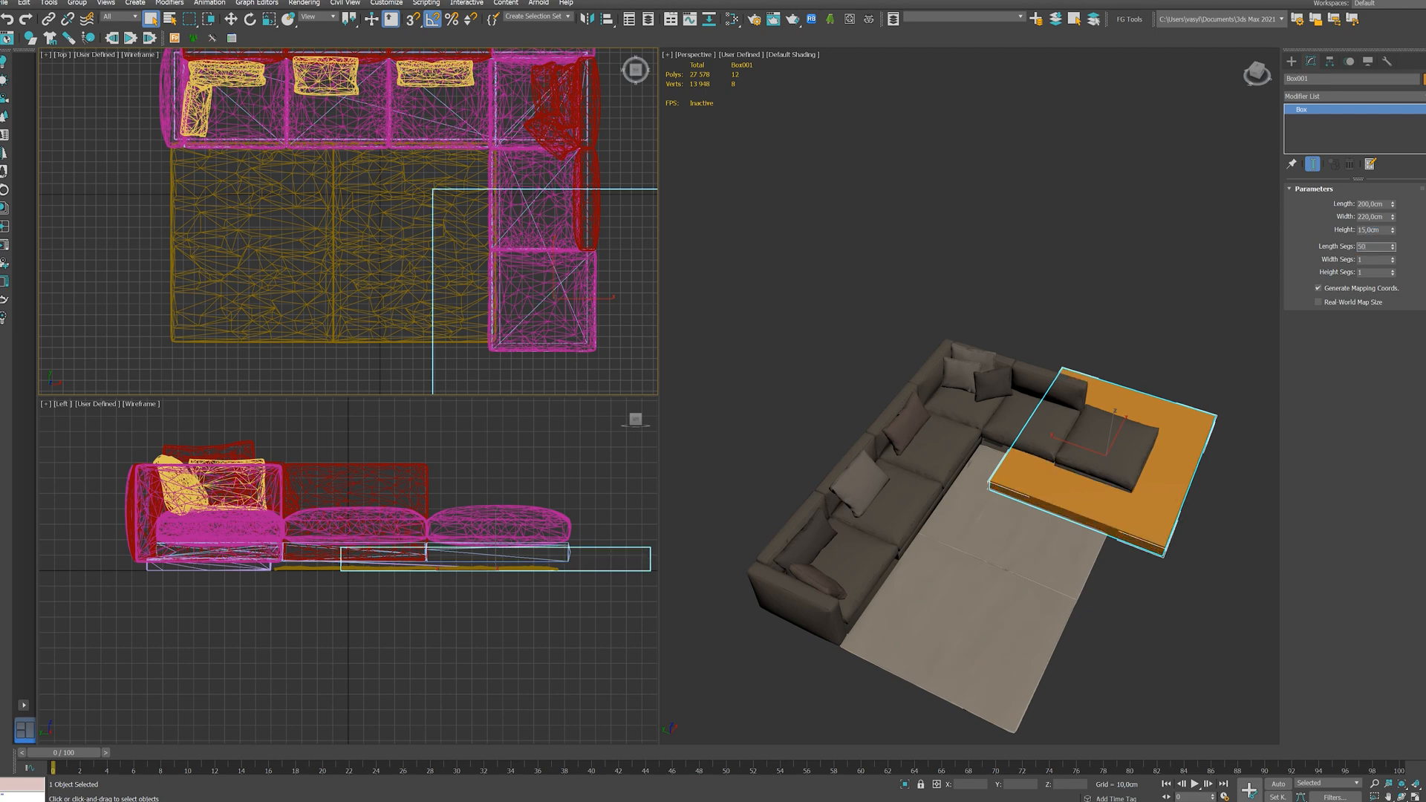
key(Return)
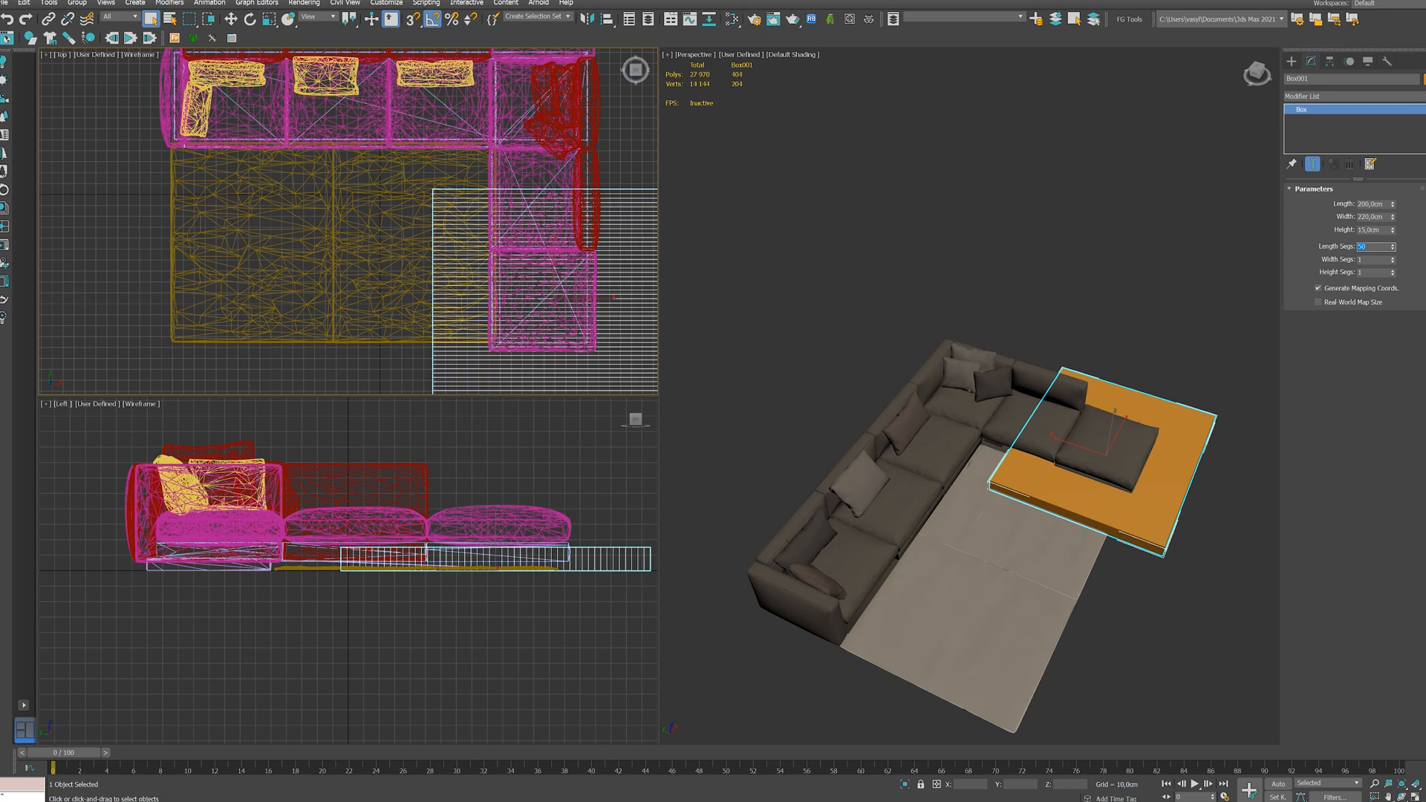
key(Tab)
key(Return)
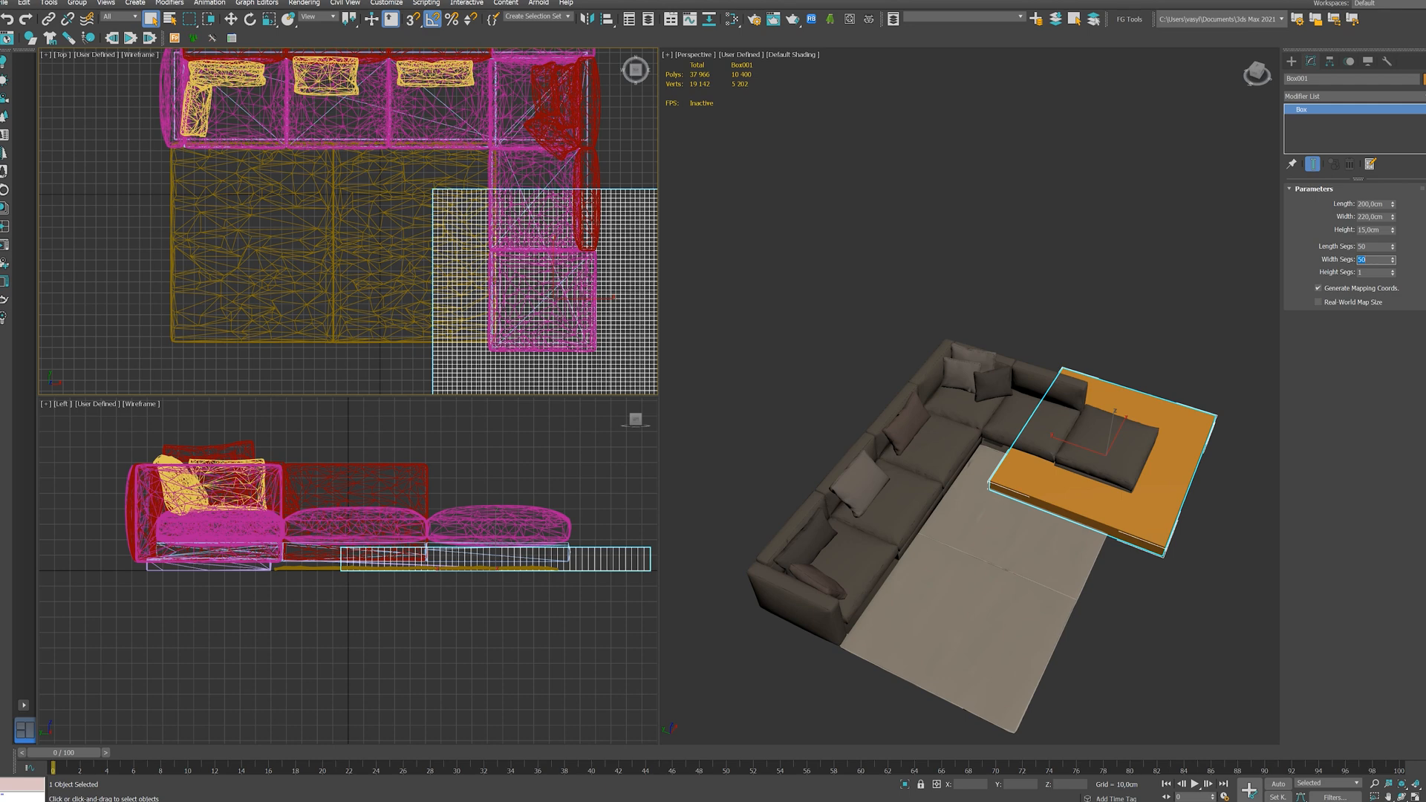
key(Tab)
double_click(1364, 231)
key(Return)
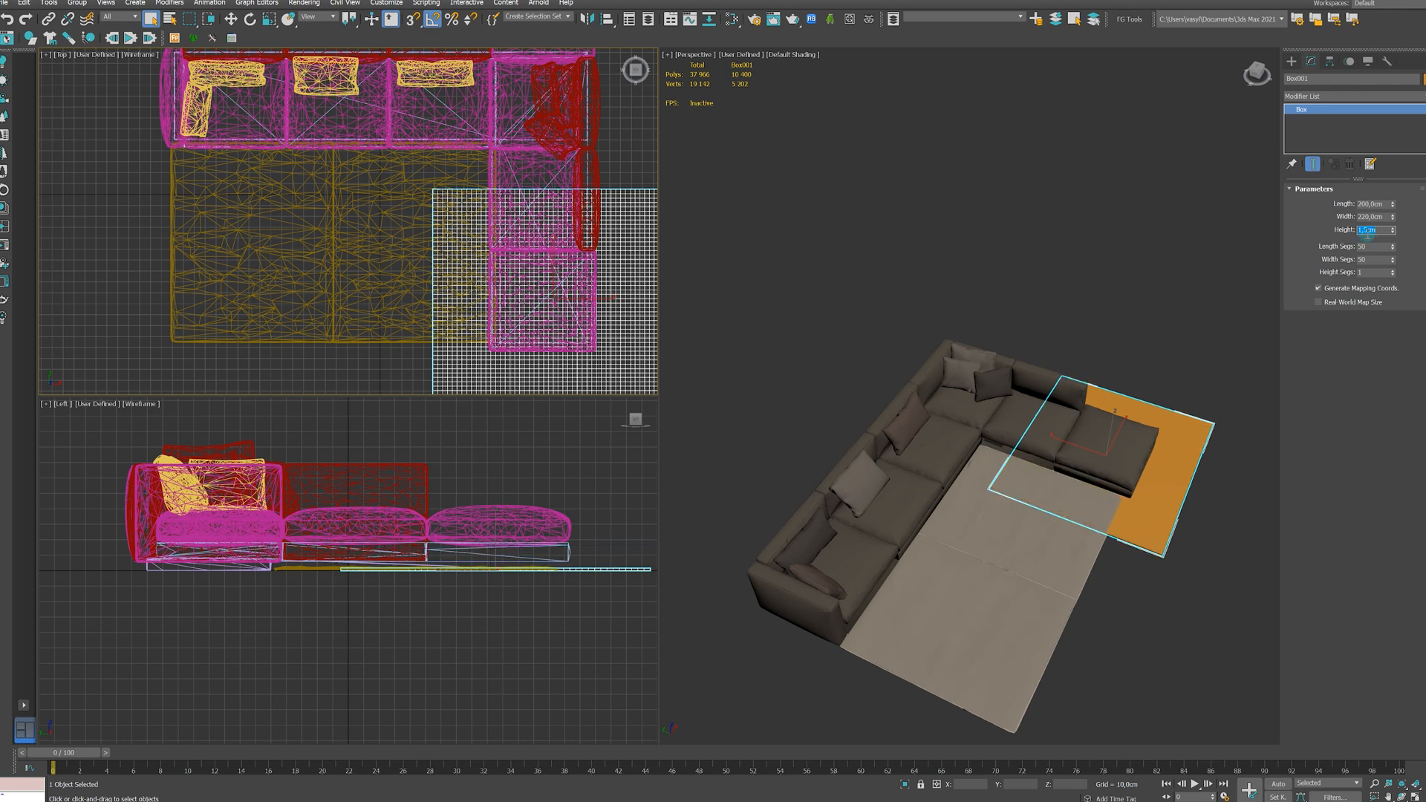
- Raise the thin box above the sofa to a Z position of about 80 cm
key(w)
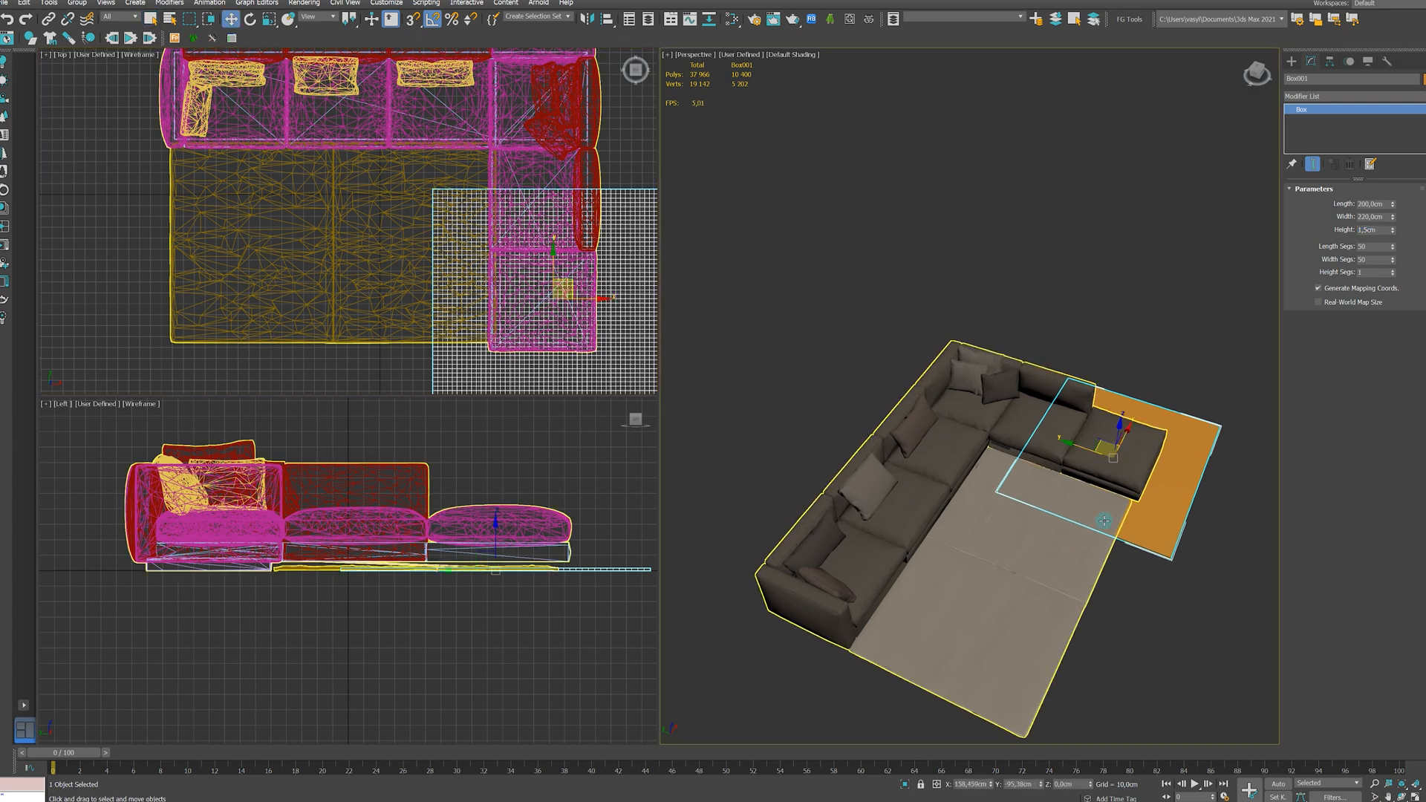
middle_drag(463, 609, 465, 643)
drag(492, 577, 487, 456)
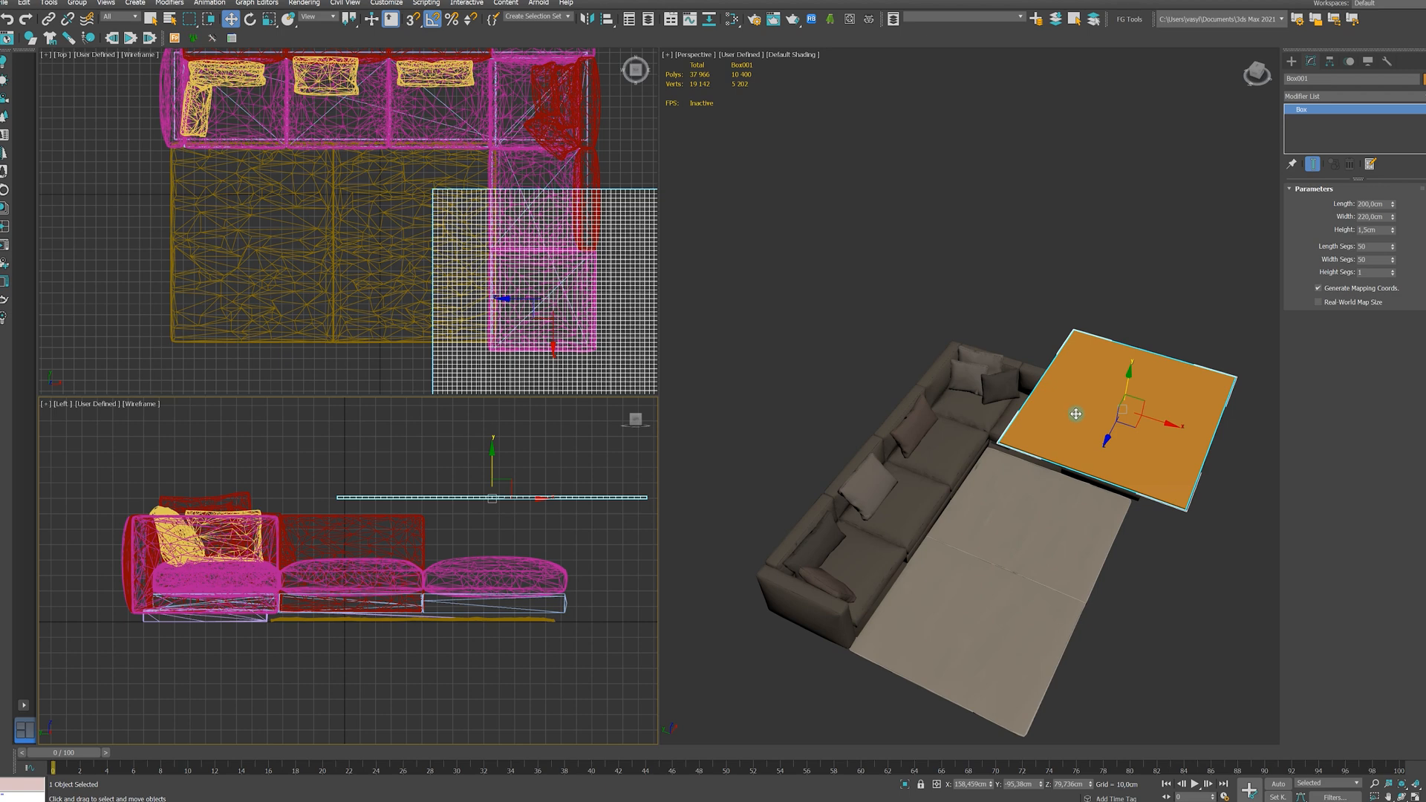
- Show edged faces in the perspective view and convert the box to an Editable Poly
click(1148, 439)
key(F4)
right_click(1147, 438)
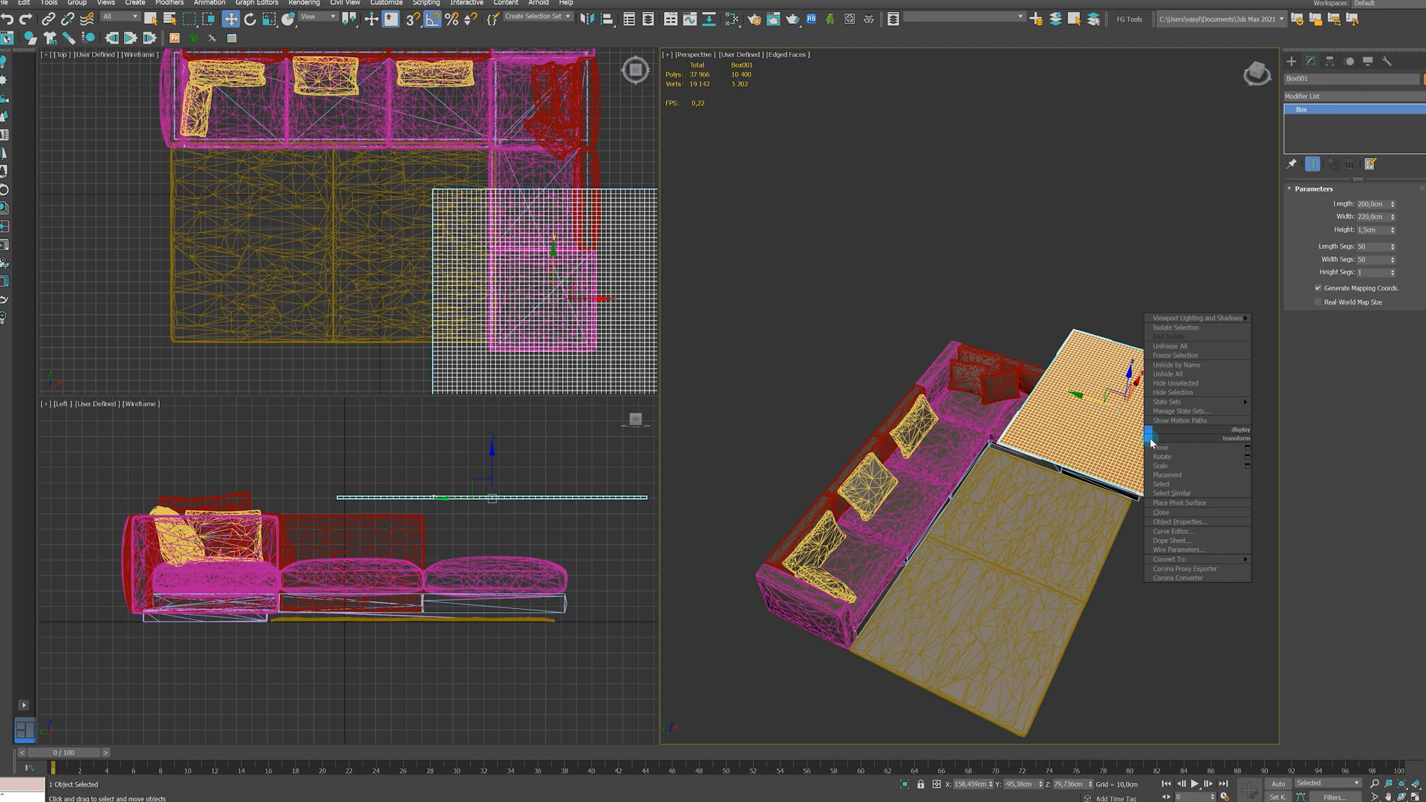
mouse_move(1239, 562)
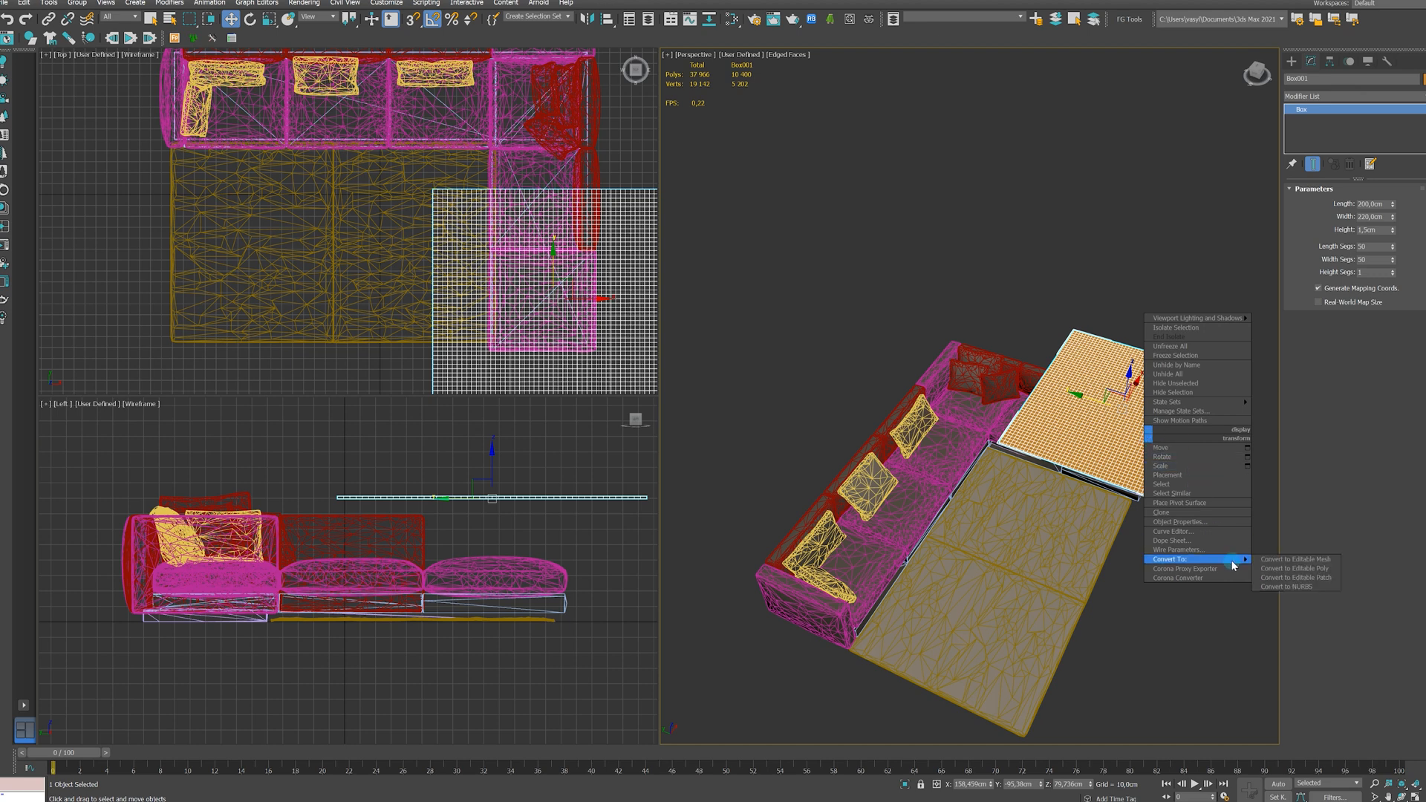
click(1274, 569)
- Select the sheet's upper polygons along its full length in the side view, working at polygon level
alt+middle_drag(1187, 470, 1150, 460)
scroll(1151, 461, up, 5)
scroll(1129, 453, down, 3)
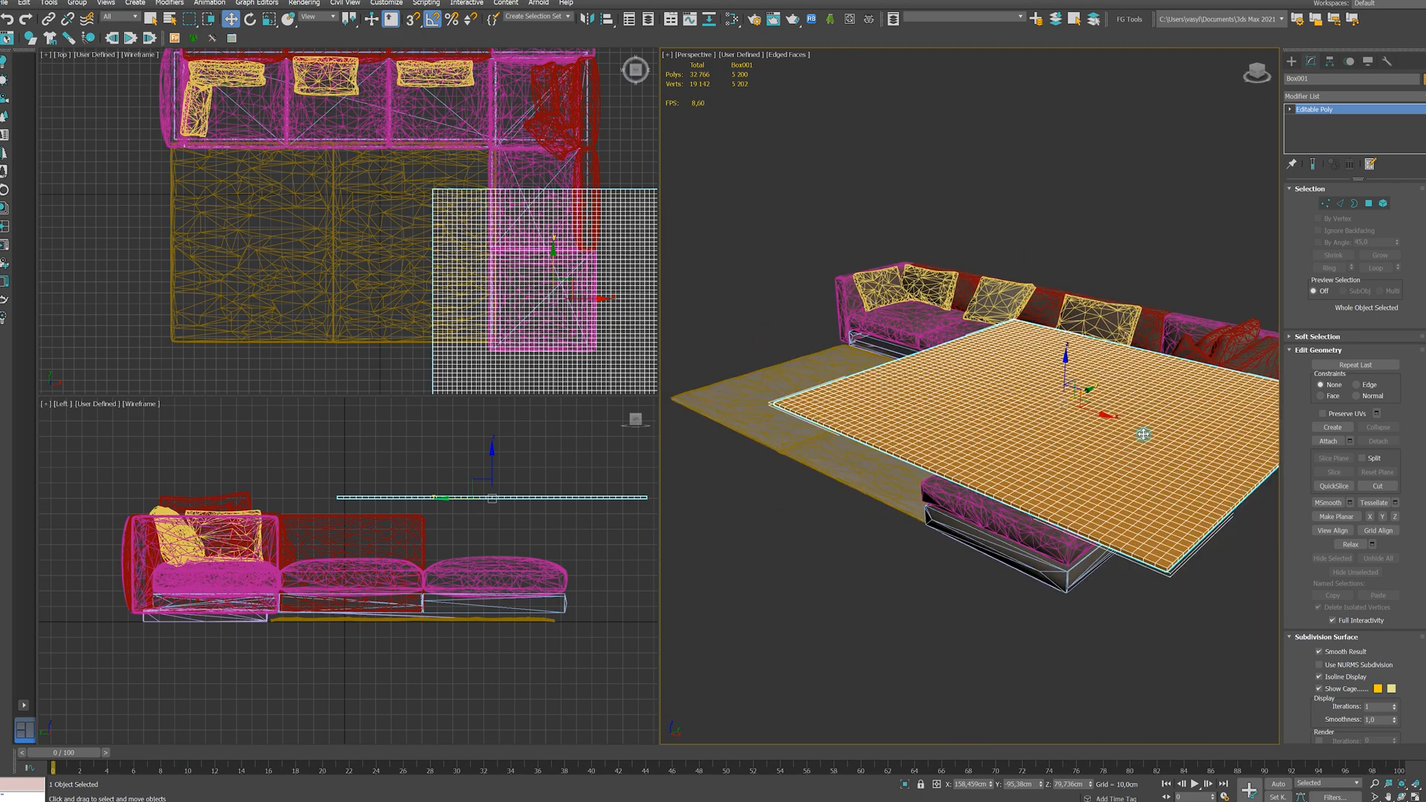
click(1369, 204)
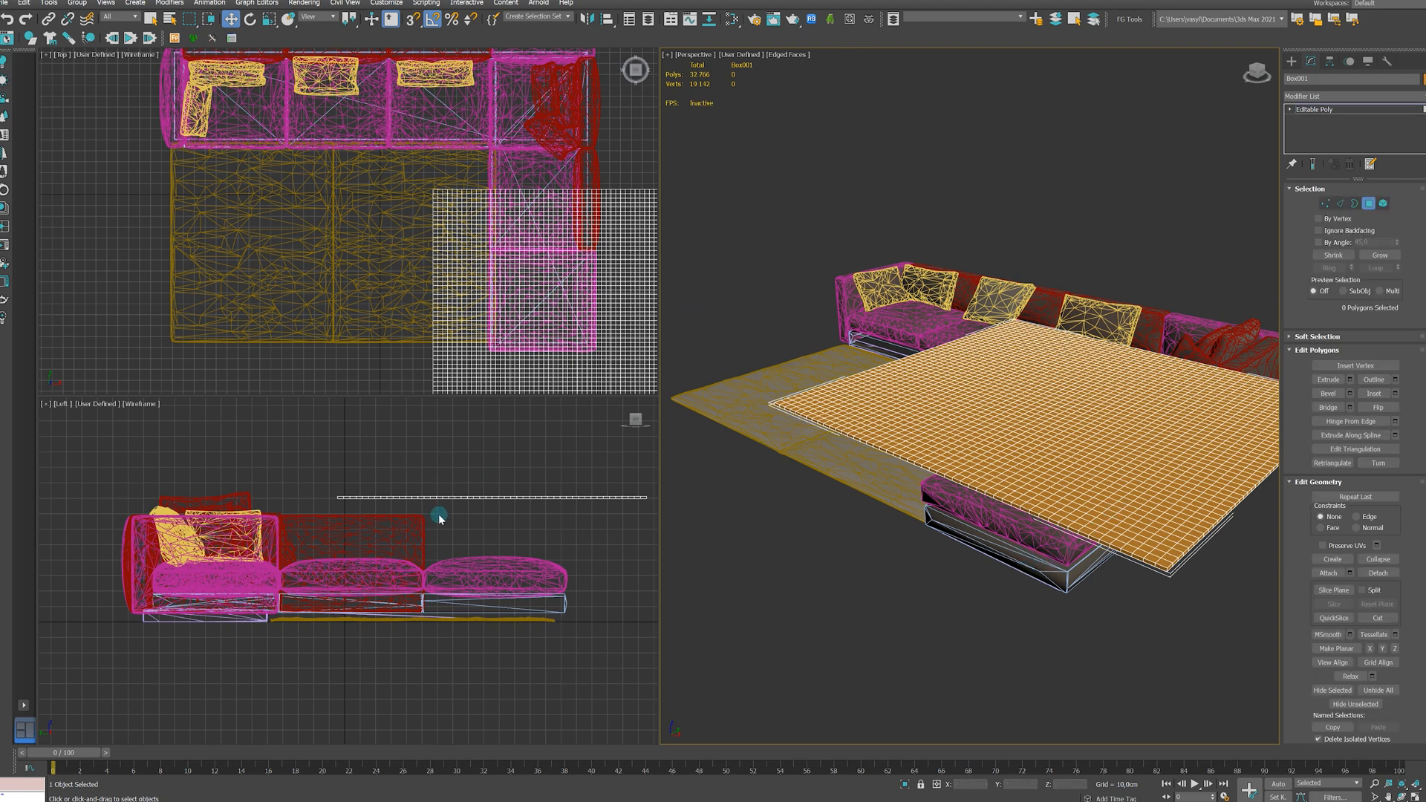
middle_drag(427, 509, 376, 513)
scroll(376, 513, up, 4)
middle_drag(471, 493, 335, 507)
scroll(376, 493, down, 4)
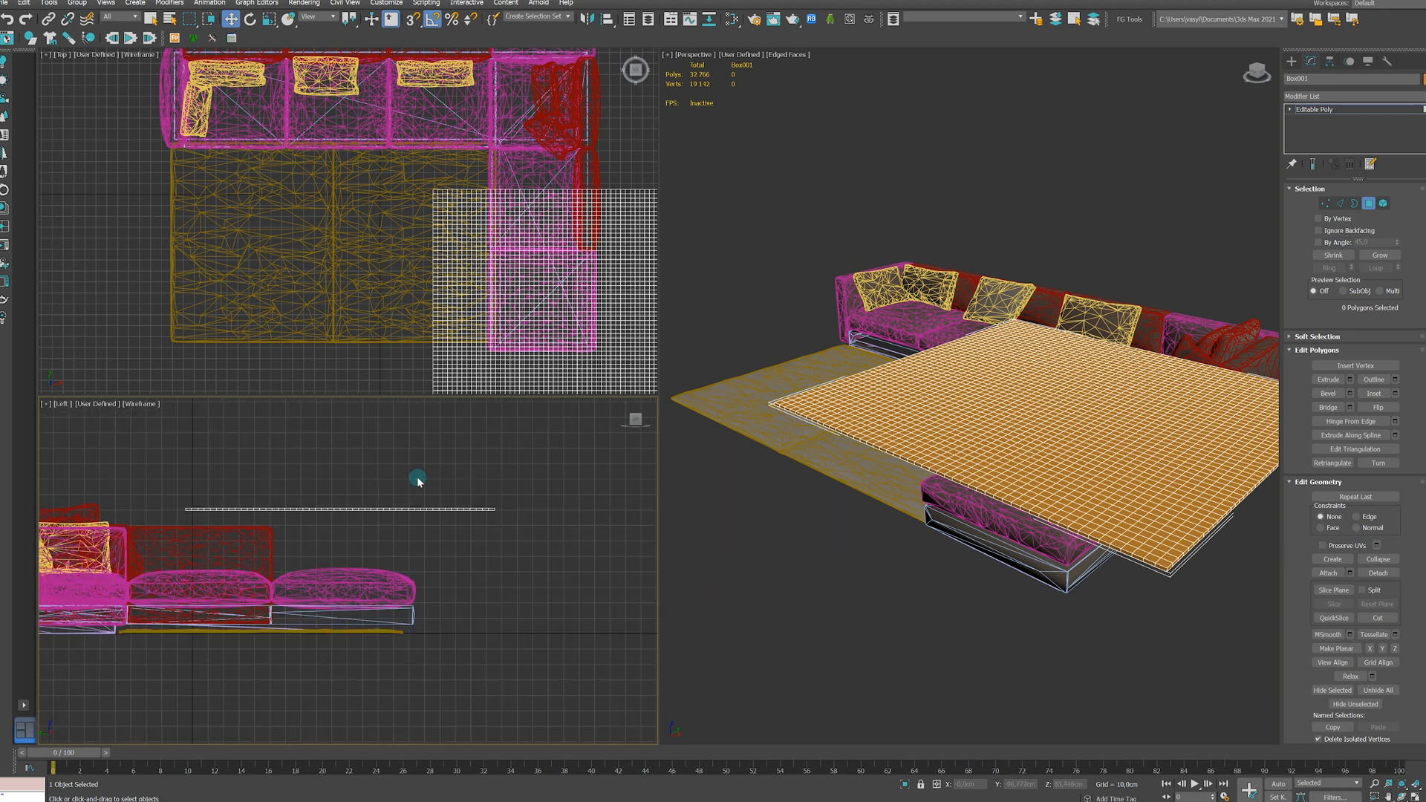
drag(519, 467, 169, 510)
- Remove the thin edge polygons from the selection so that only the sheet's top face polygons are selected
scroll(242, 547, up, 4)
middle_drag(379, 532, 303, 533)
drag(293, 532, 41, 479)
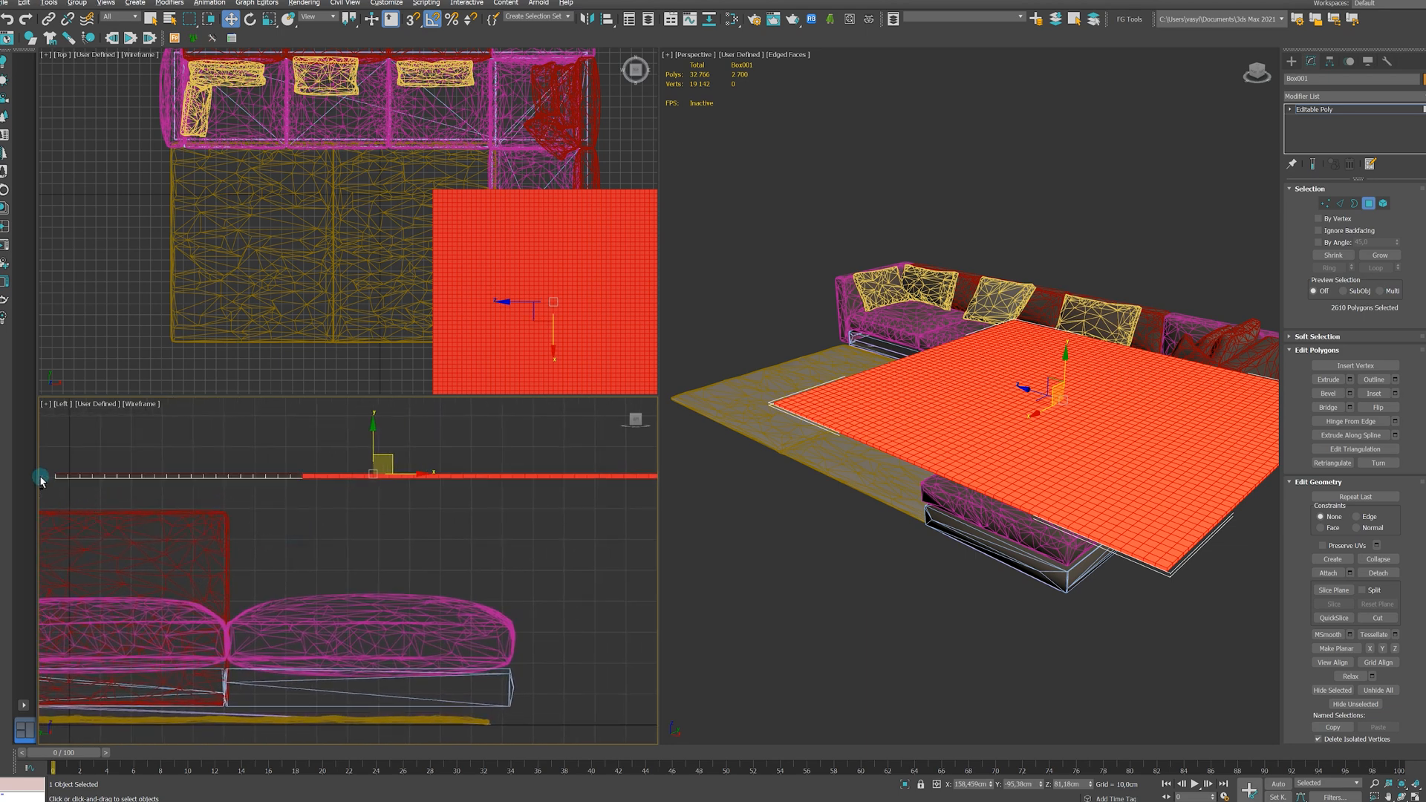
drag(646, 513, 283, 481)
middle_drag(426, 500, 164, 497)
alt+drag(458, 493, 358, 472)
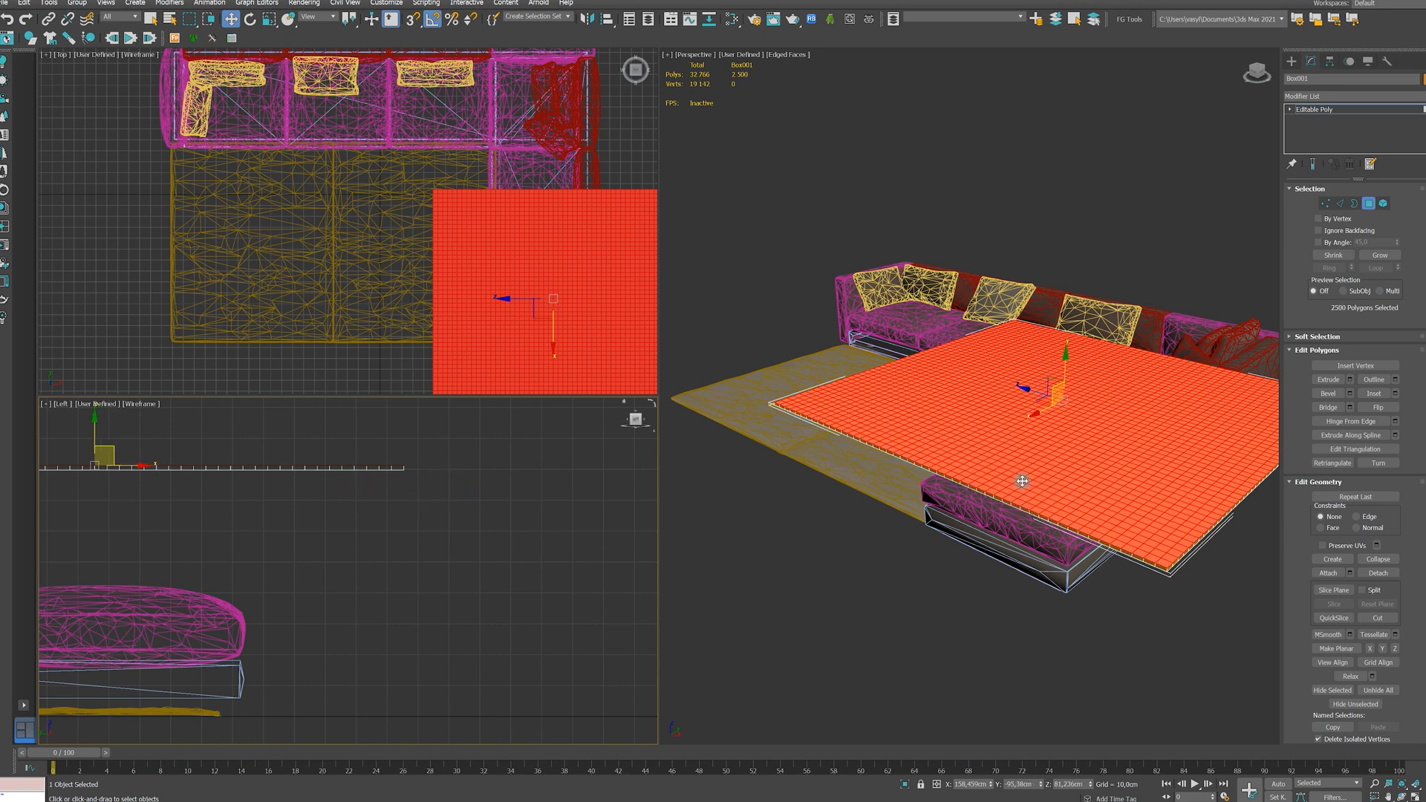
- Create a CoronaMtl material with a light pink diffuse color
middle_drag(1027, 466, 1025, 487)
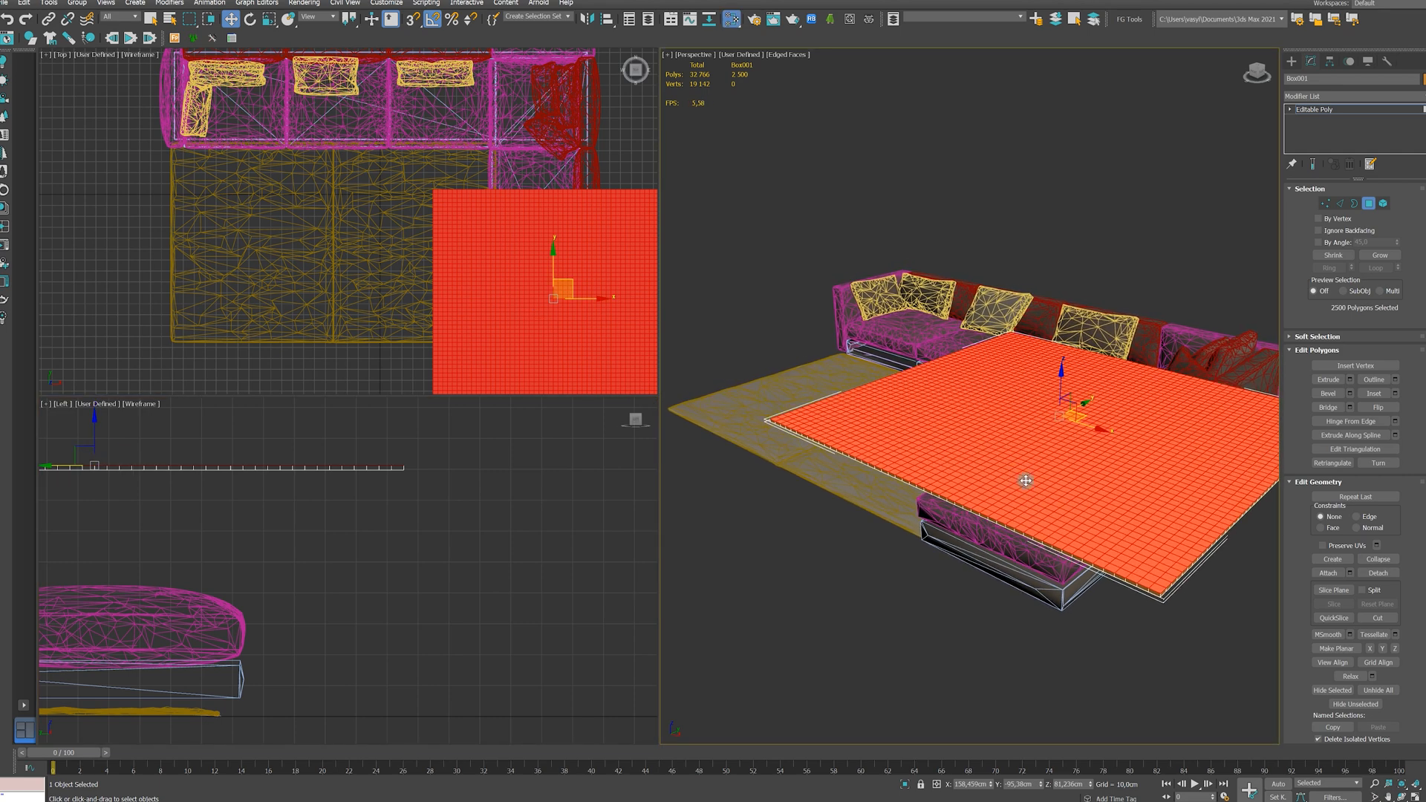
key(m)
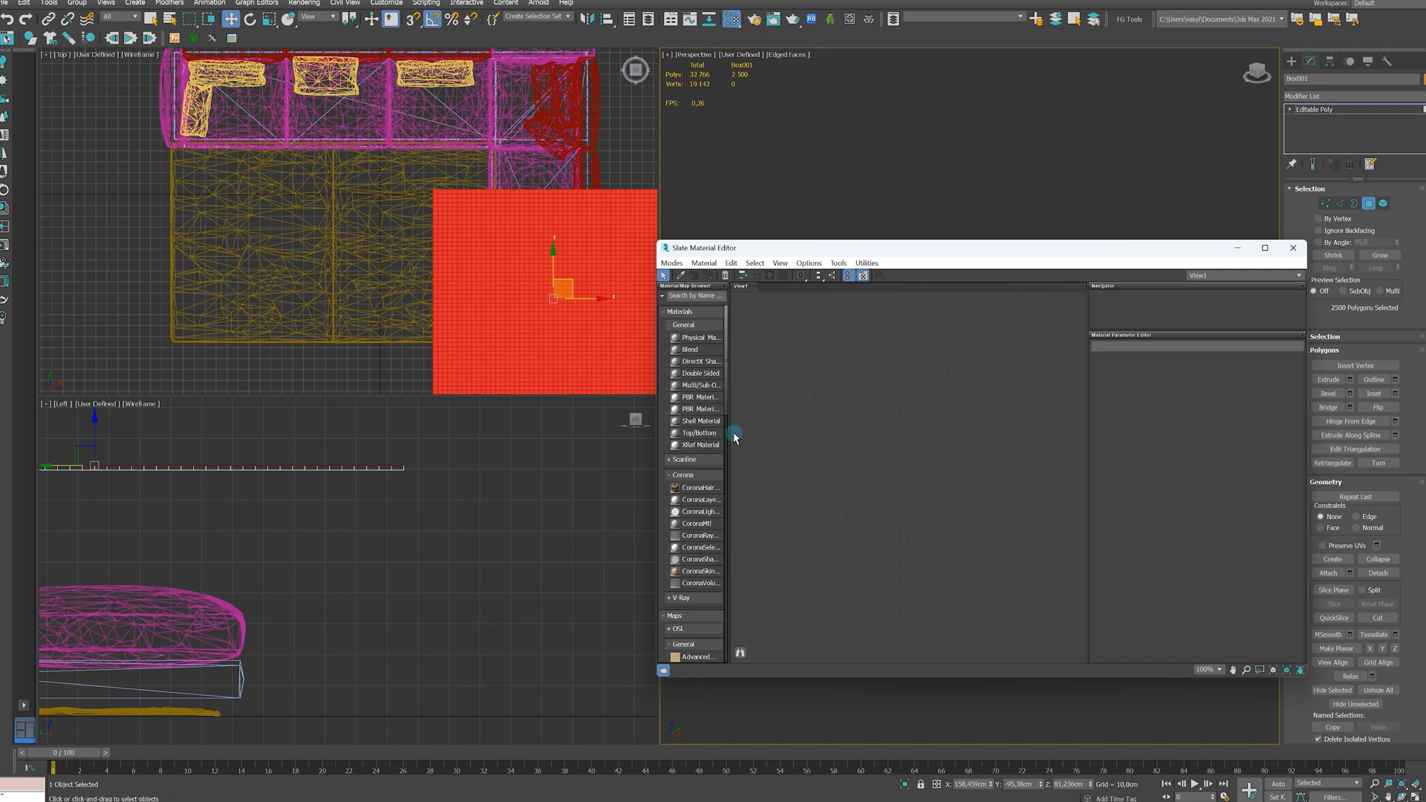
drag(702, 529, 876, 430)
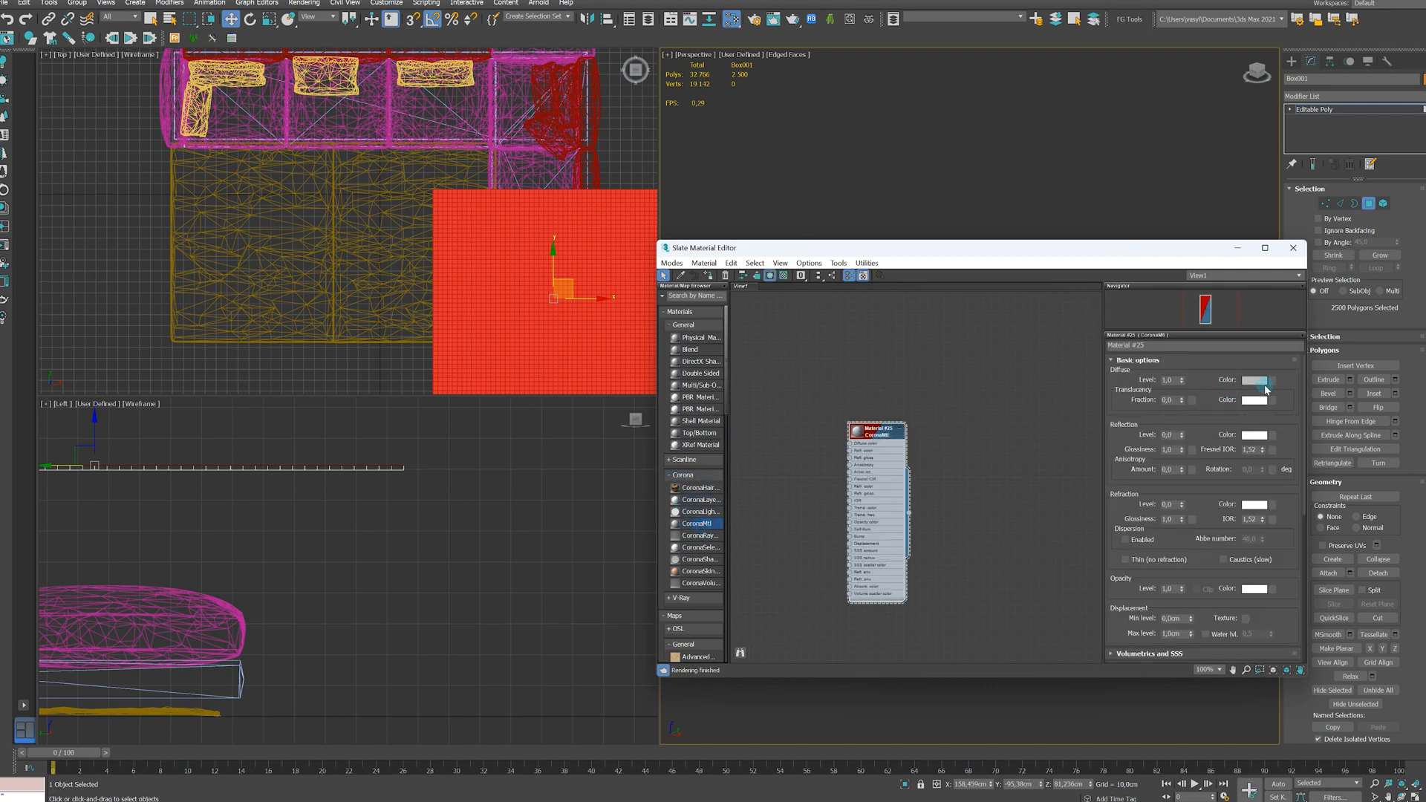
click(1256, 380)
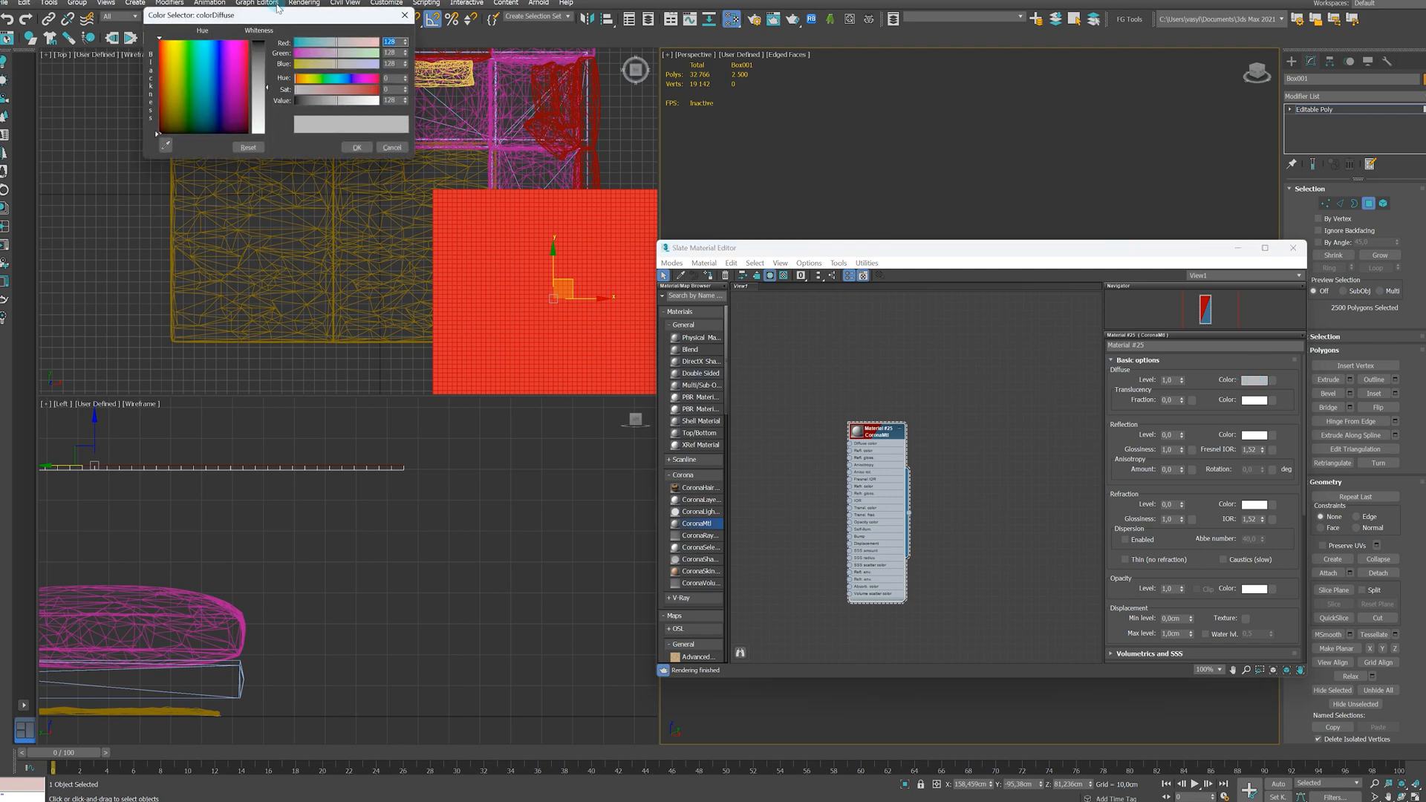
click(237, 75)
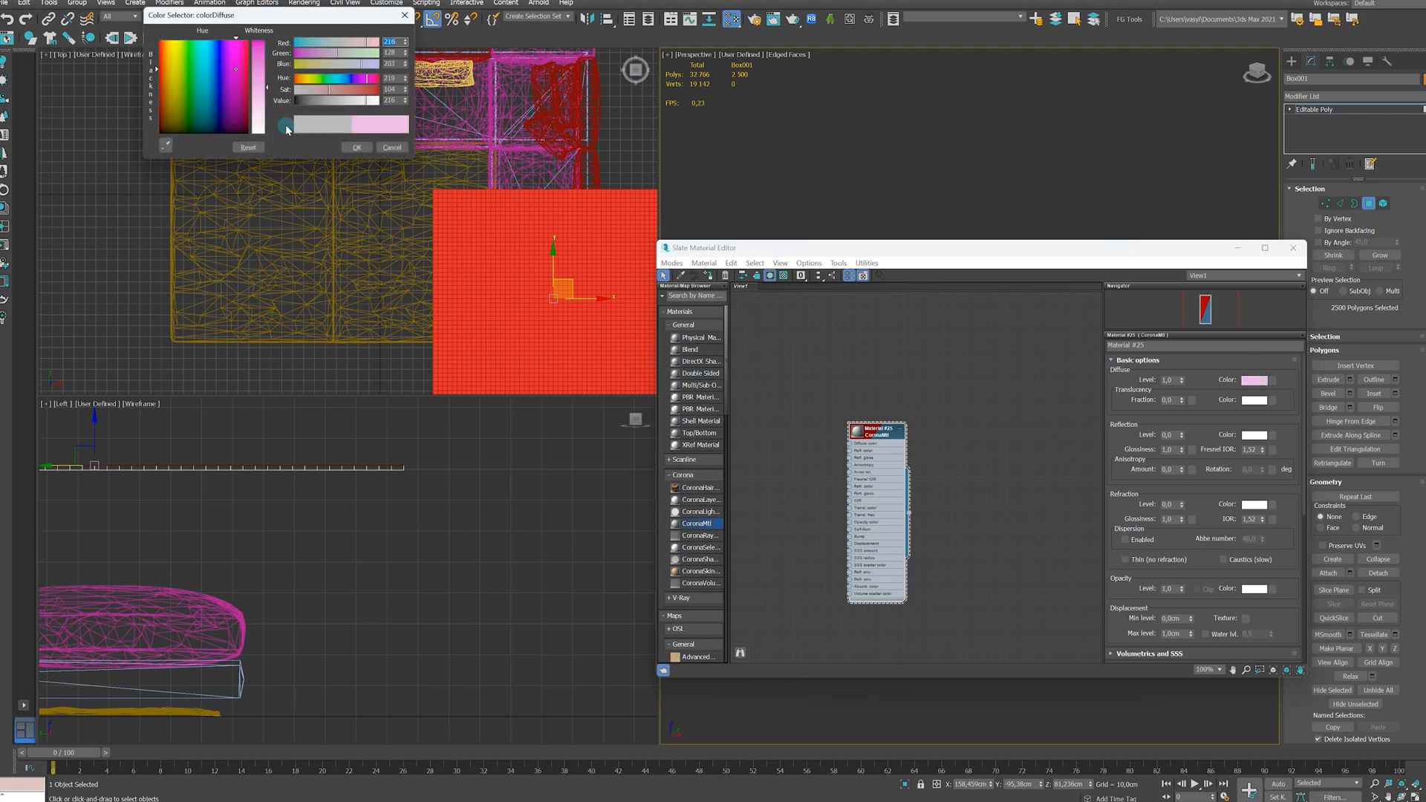
click(356, 147)
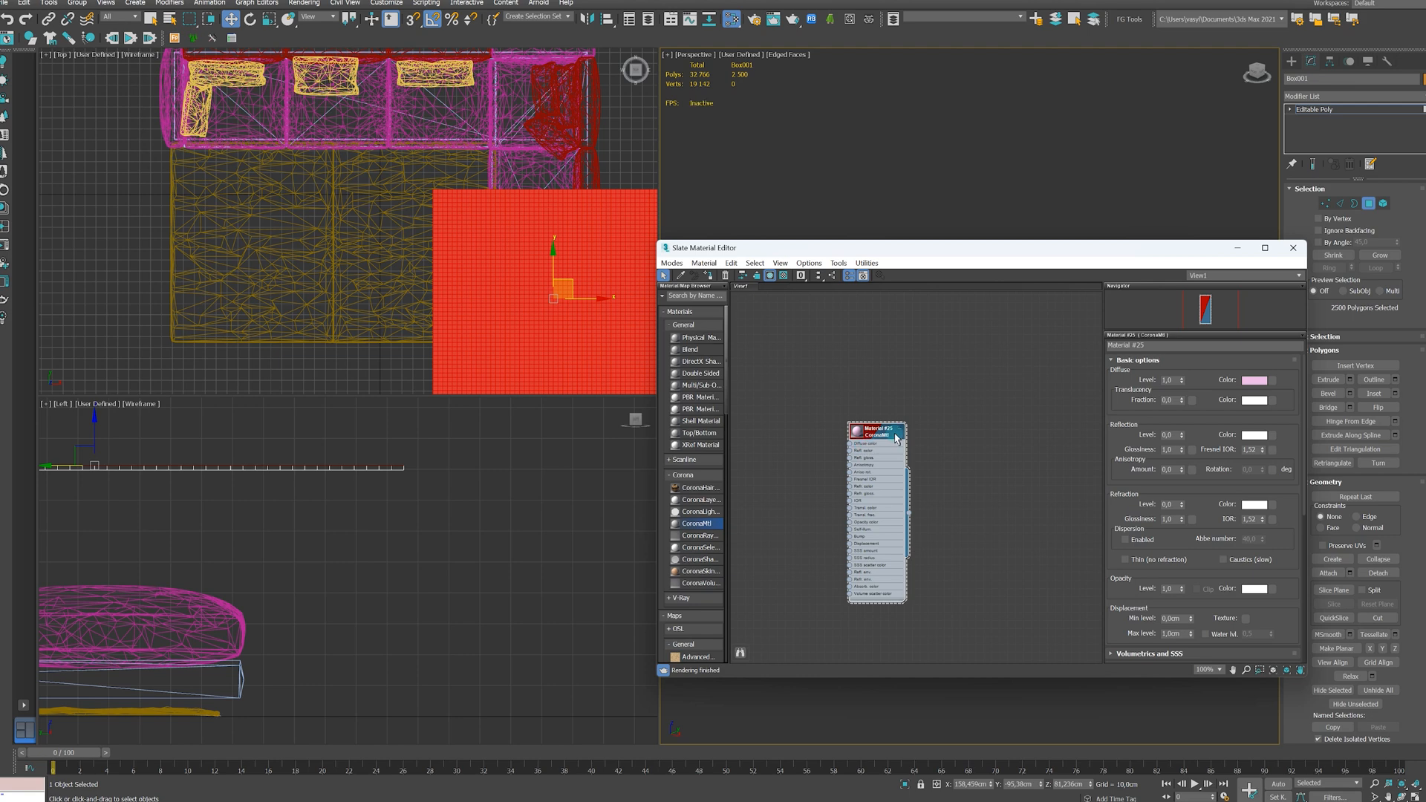
- Assign the pink material to the selected top polygons and invert the polygon selection
drag(1008, 248, 474, 216)
drag(381, 485, 1037, 447)
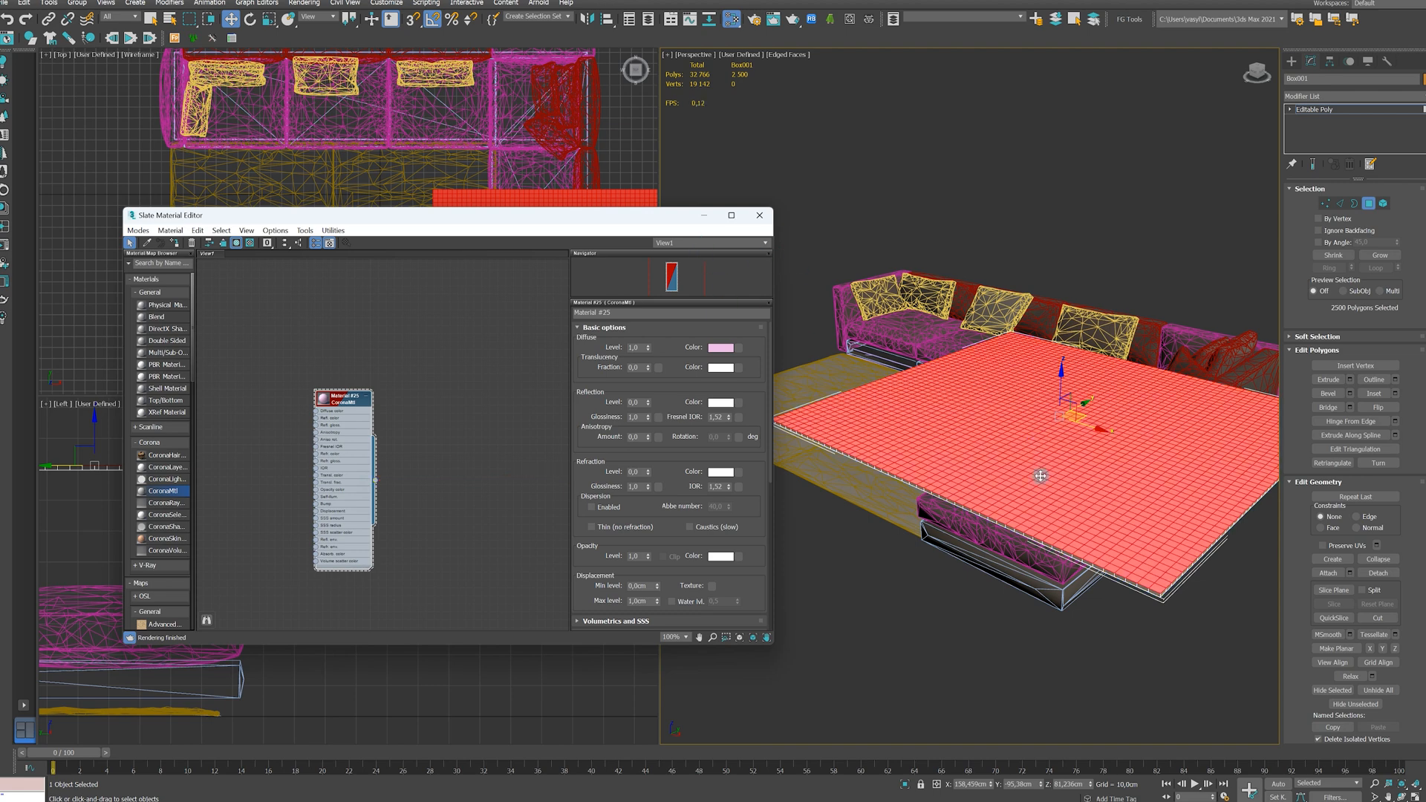
alt+middle_drag(1041, 476, 1040, 475)
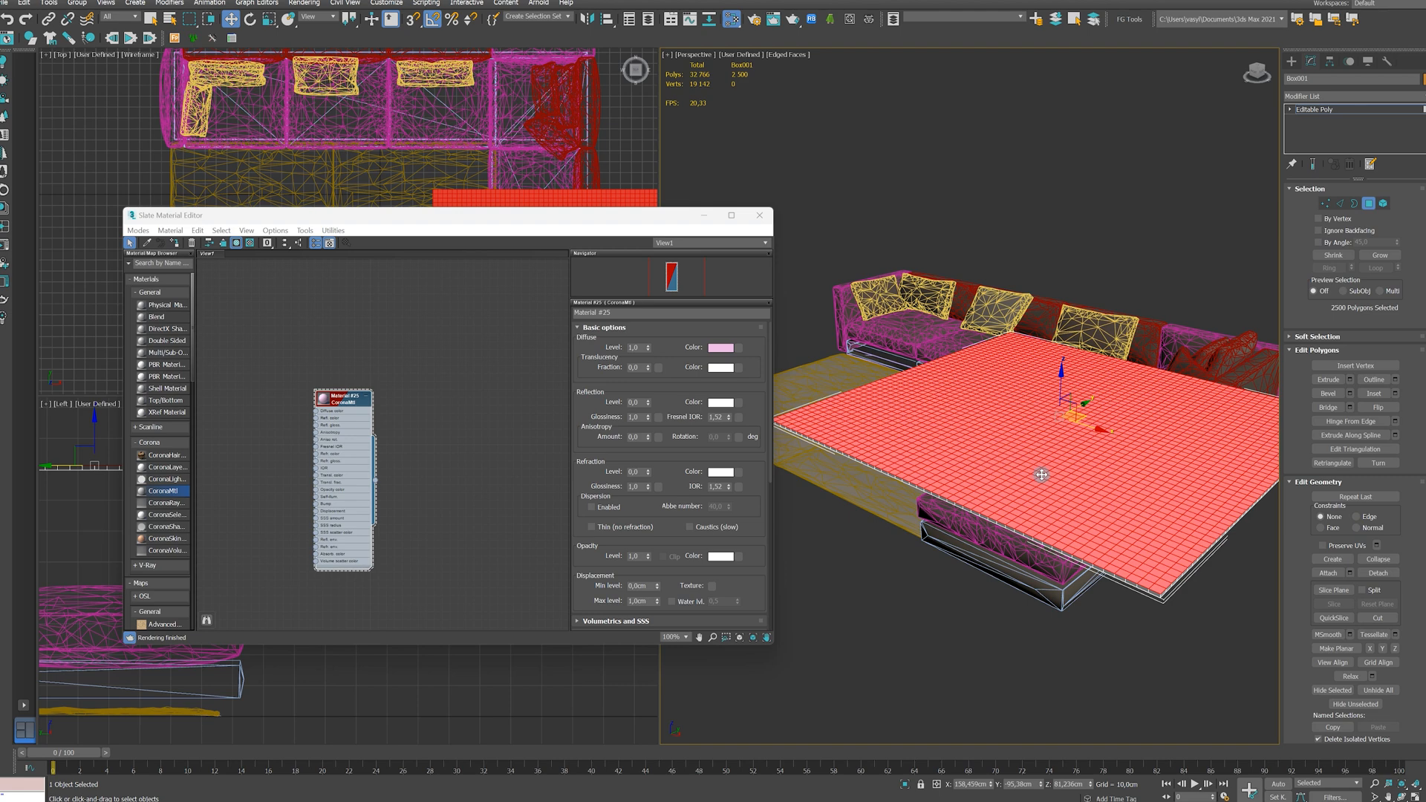
key(ctrl+i)
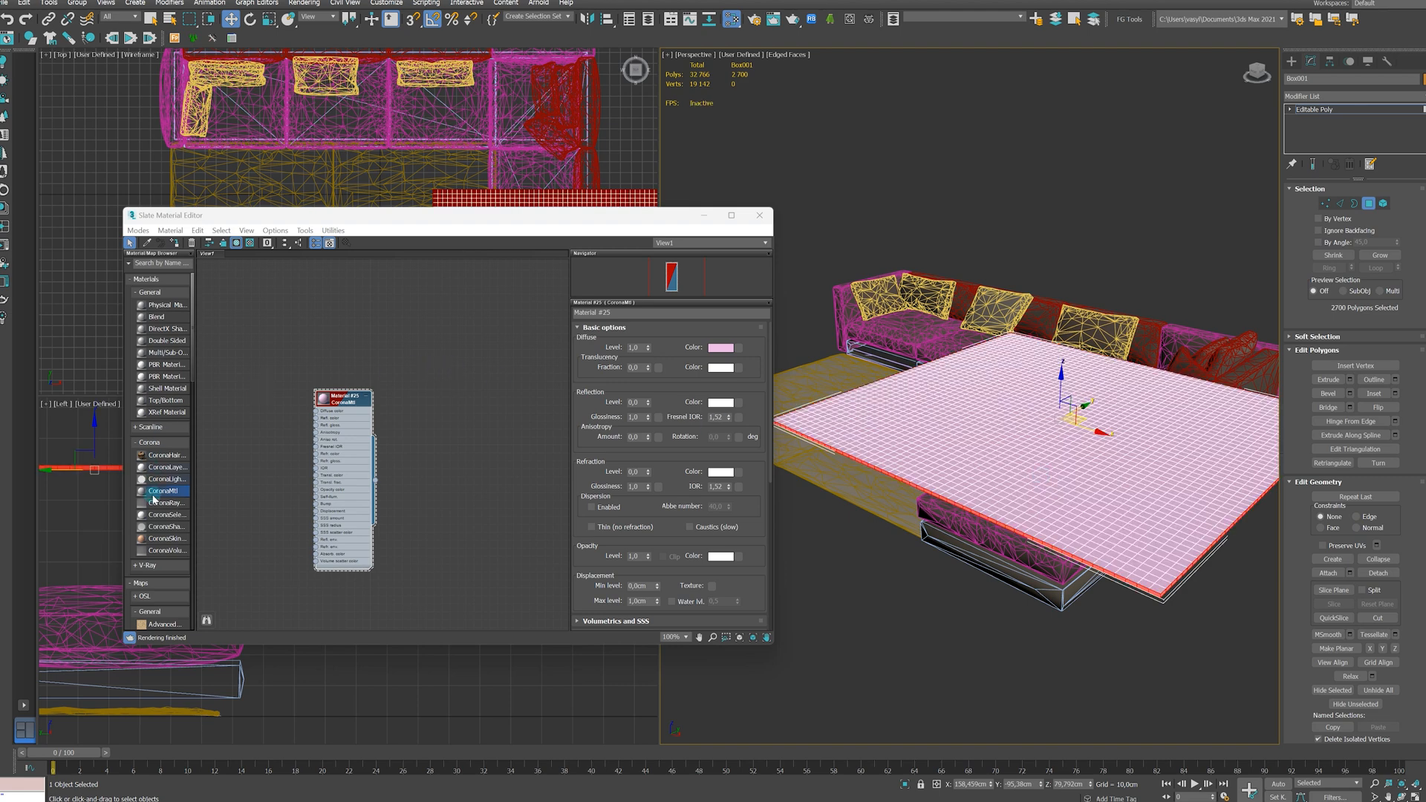
- Create a second CoronaMtl material with a blue diffuse color
drag(176, 493, 255, 393)
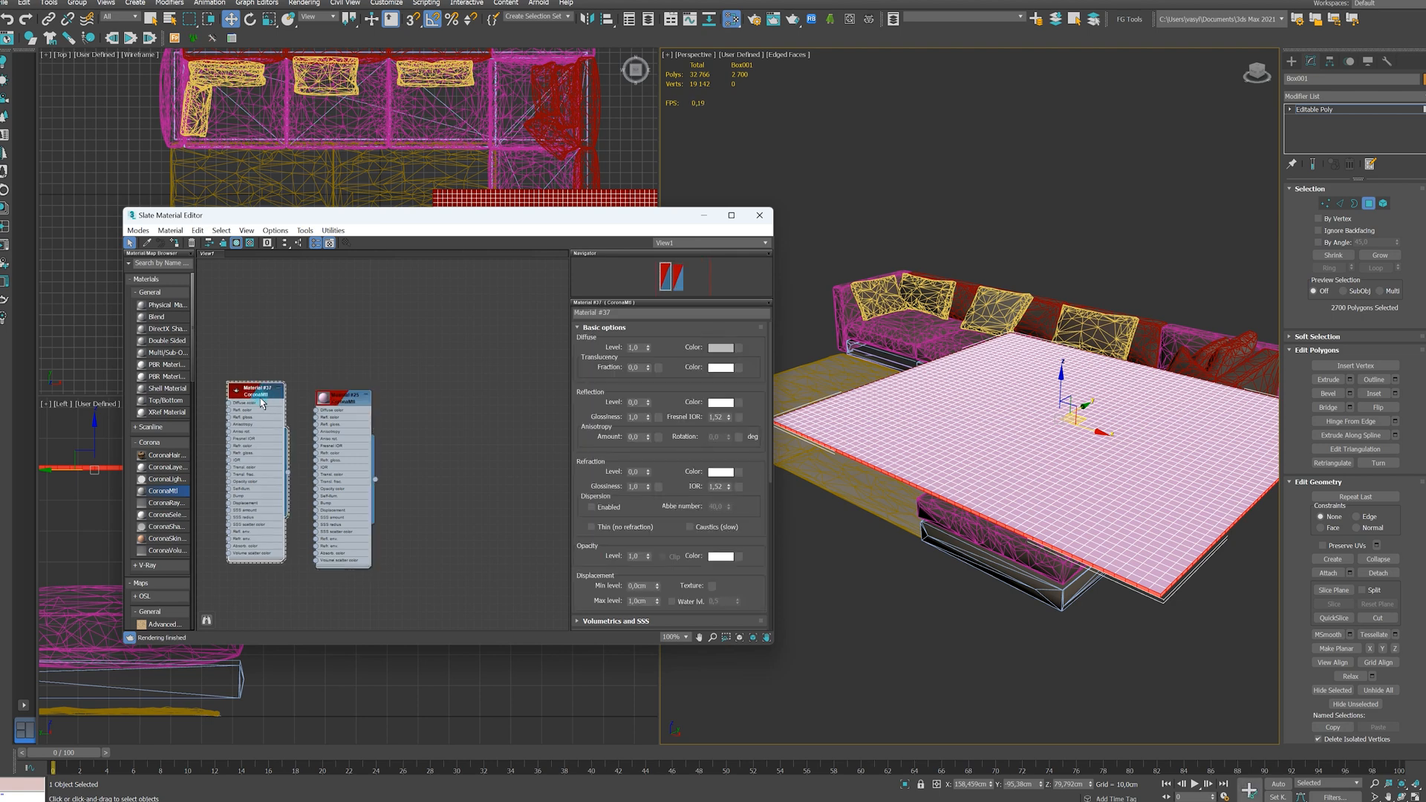
click(717, 349)
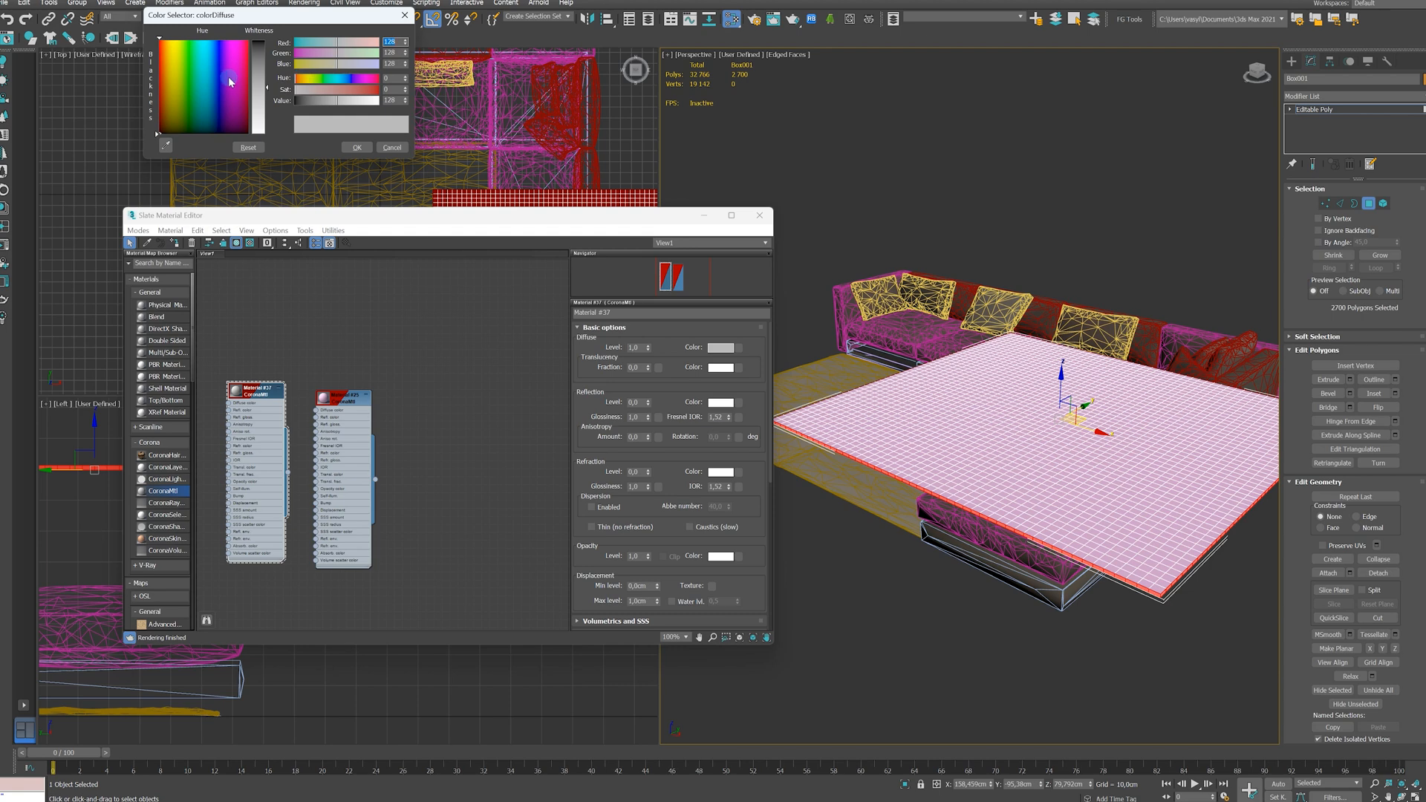
click(210, 97)
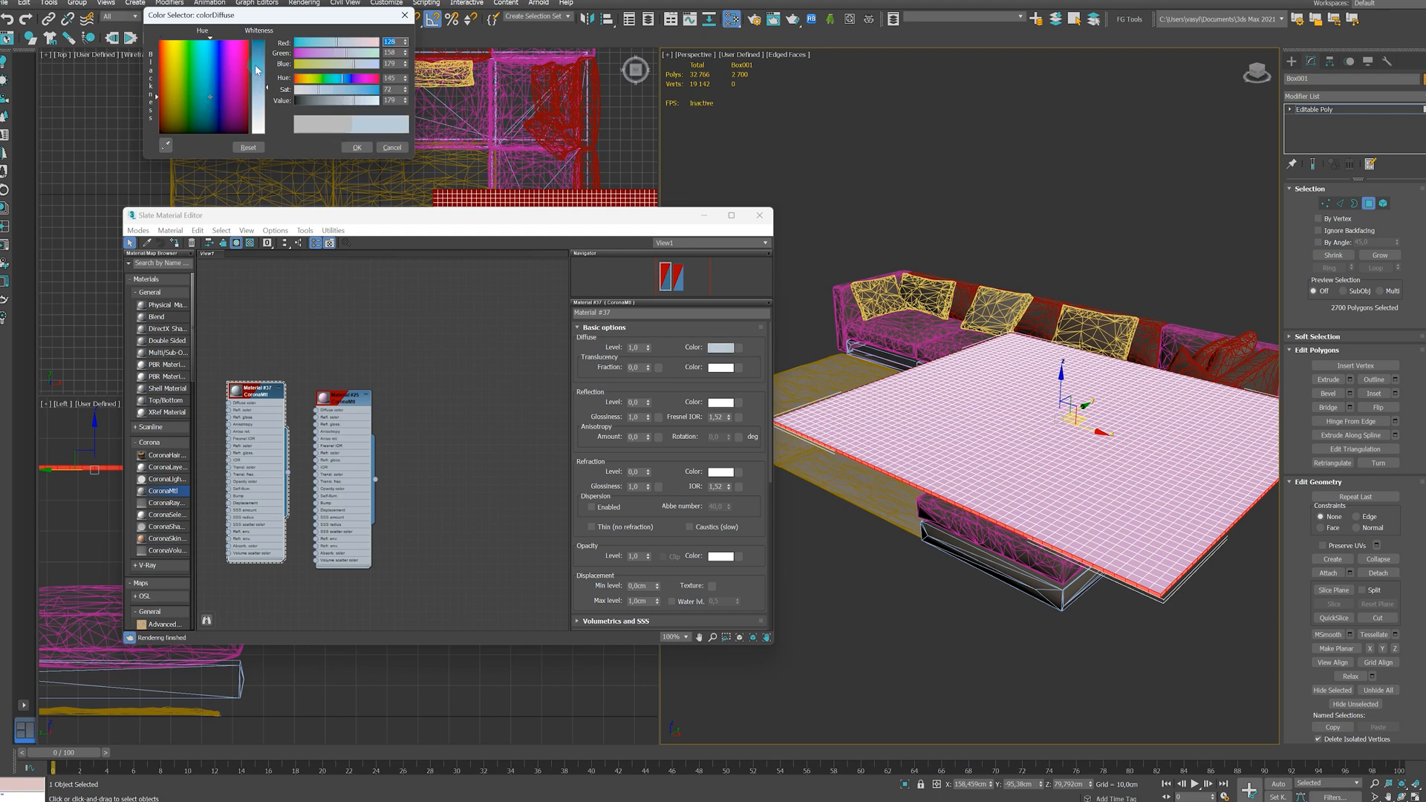
click(357, 147)
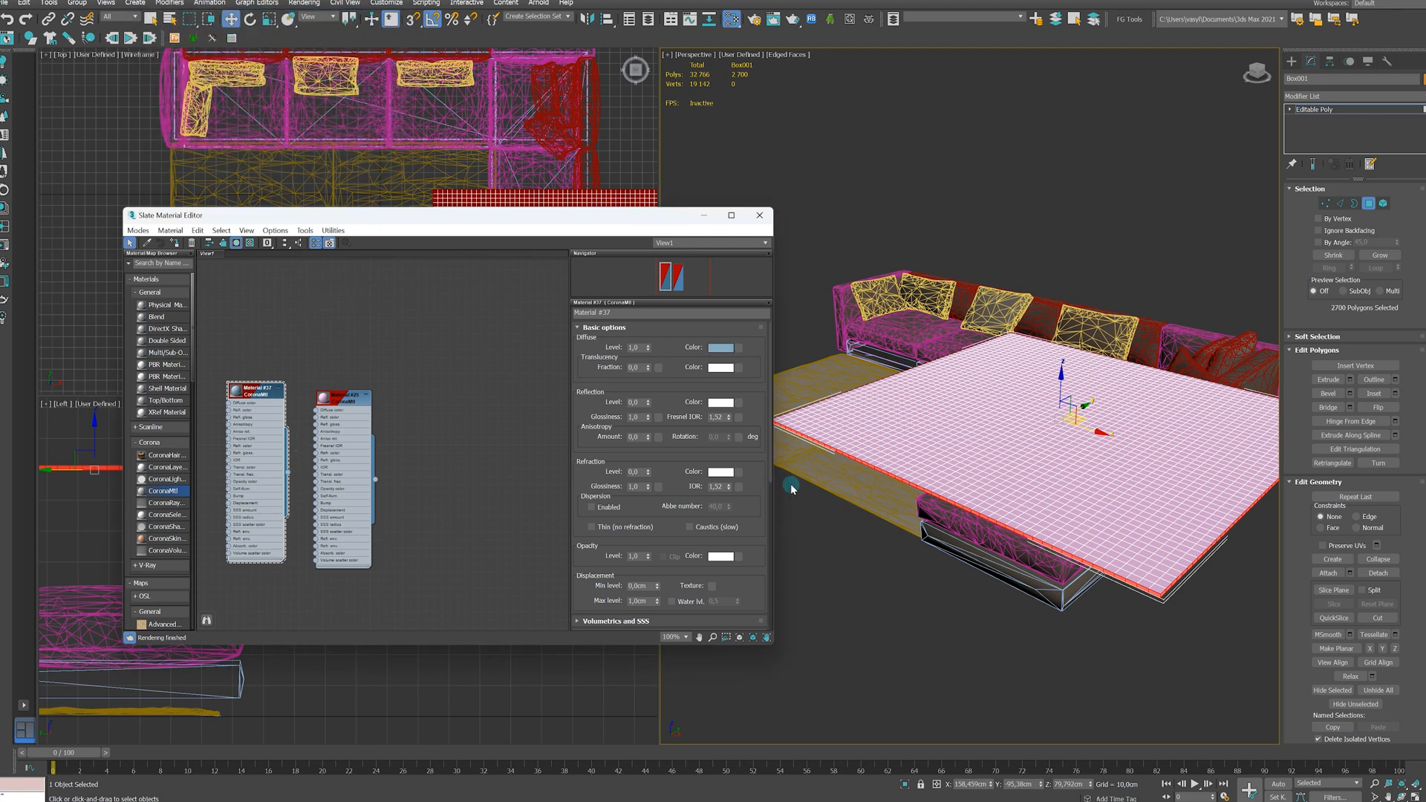
- Assign the blue material to the selected underside and edge polygons, minimize the material editor and leave polygon editing
alt+middle_drag(981, 433, 996, 395)
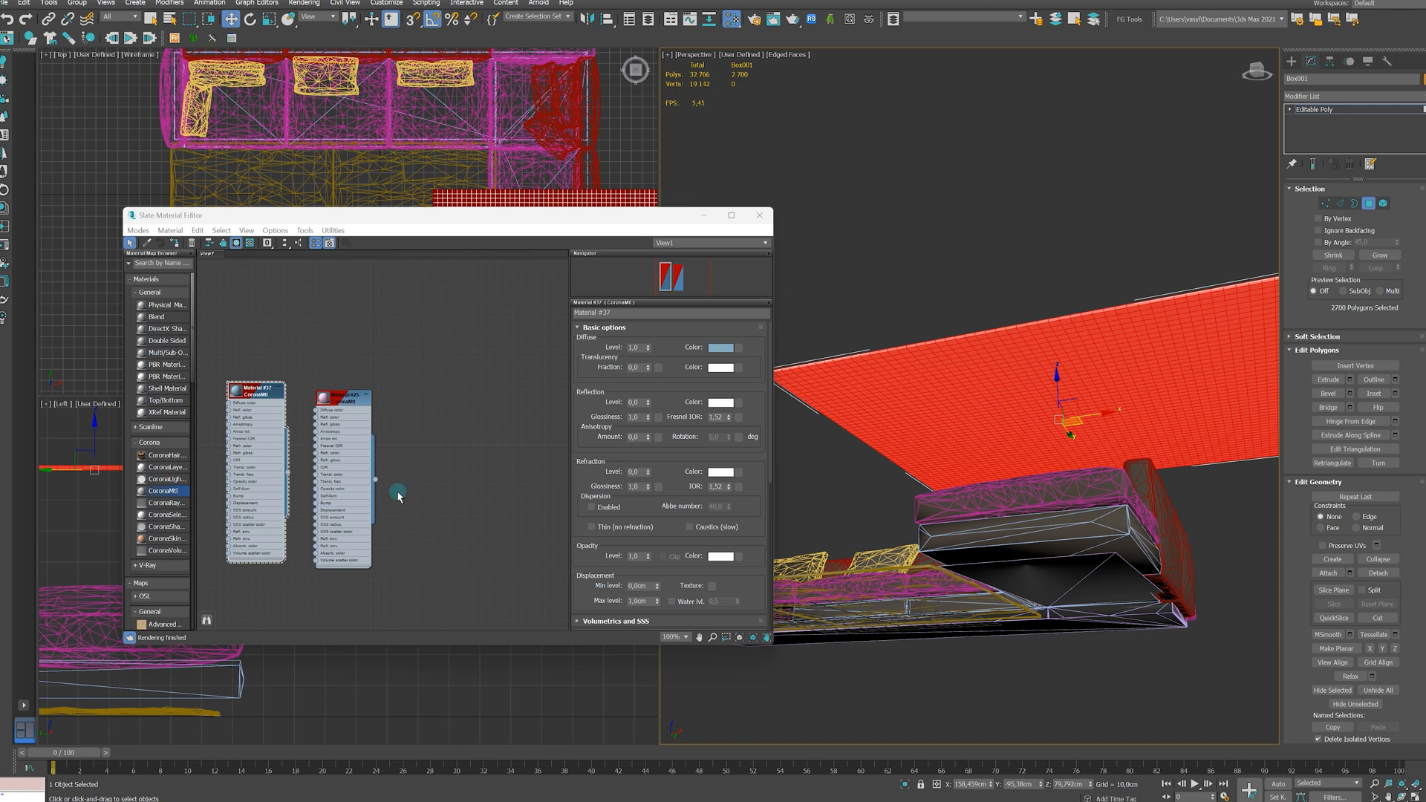
drag(290, 478, 1031, 362)
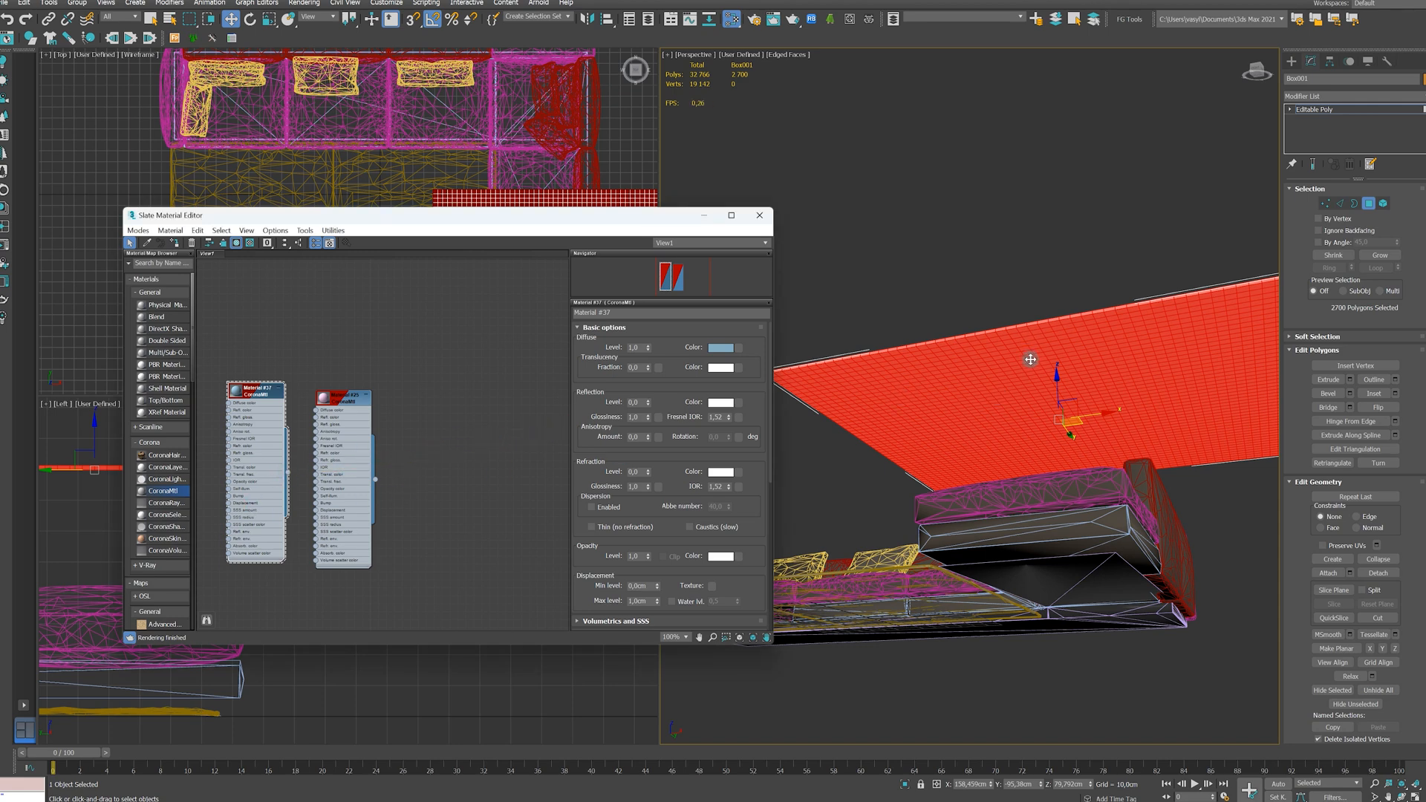
click(702, 217)
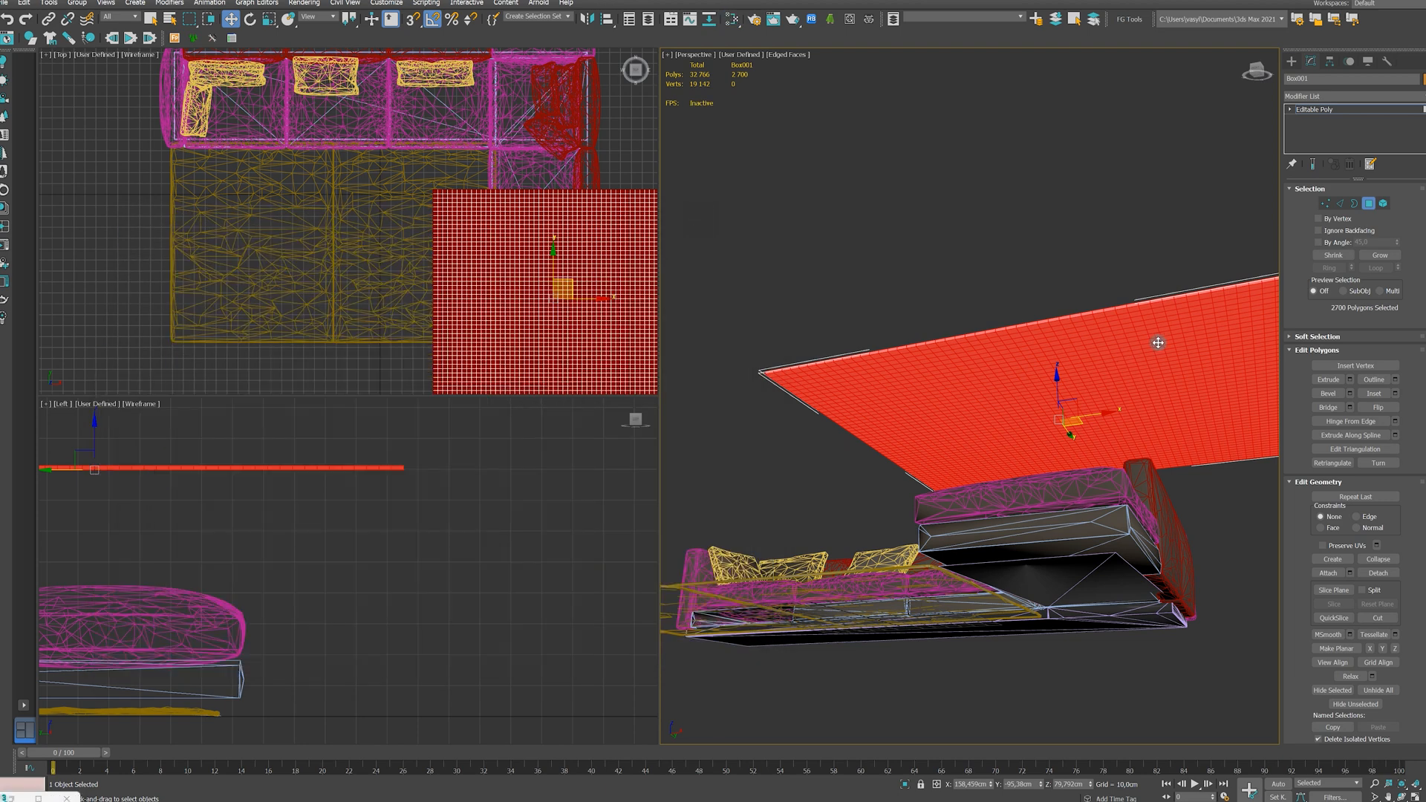
alt+middle_drag(1153, 335, 1152, 367)
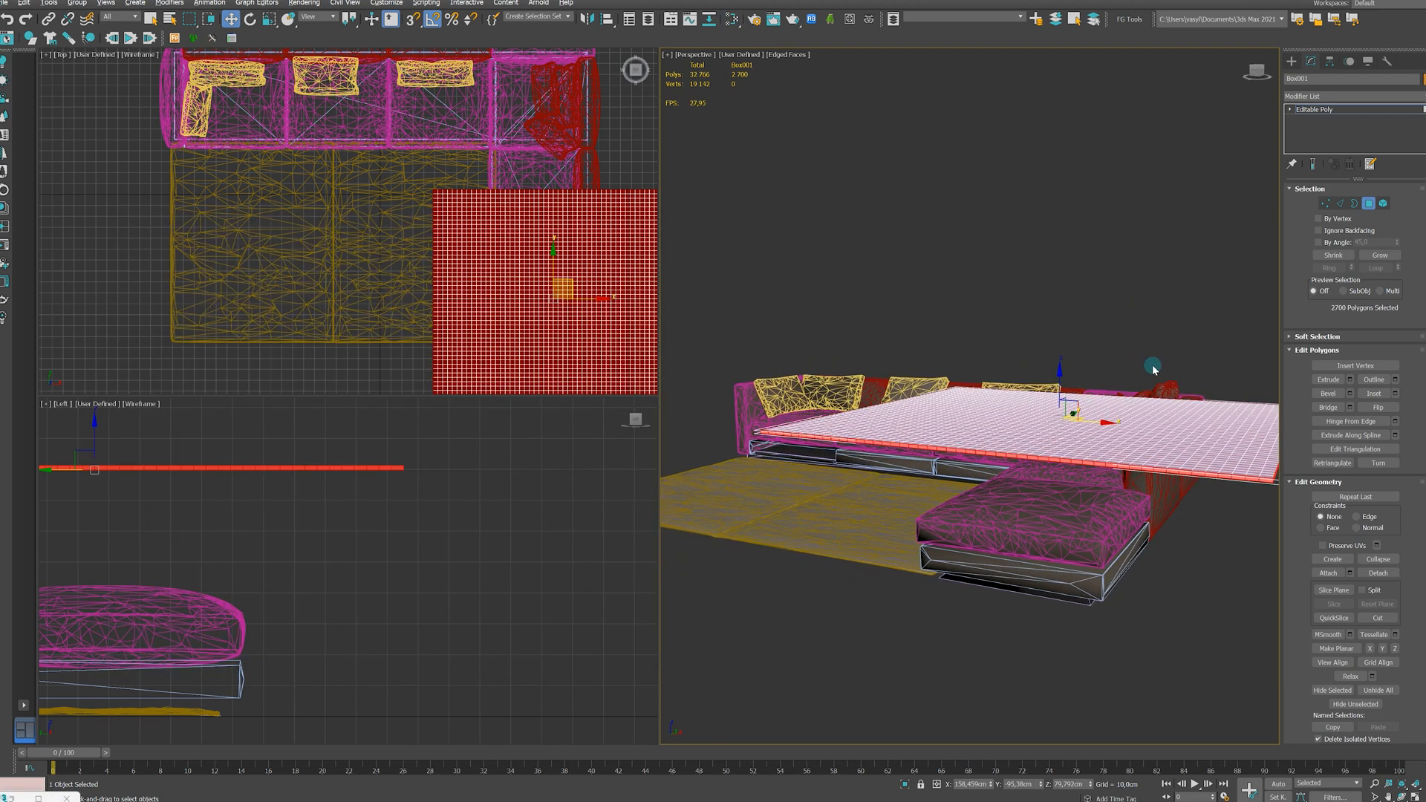
key(4)
- Apply a Bend modifier to the sheet with an angle of -180 and the bend axis set to X
alt+middle_drag(1116, 458, 1070, 465)
scroll(1147, 453, down, 5)
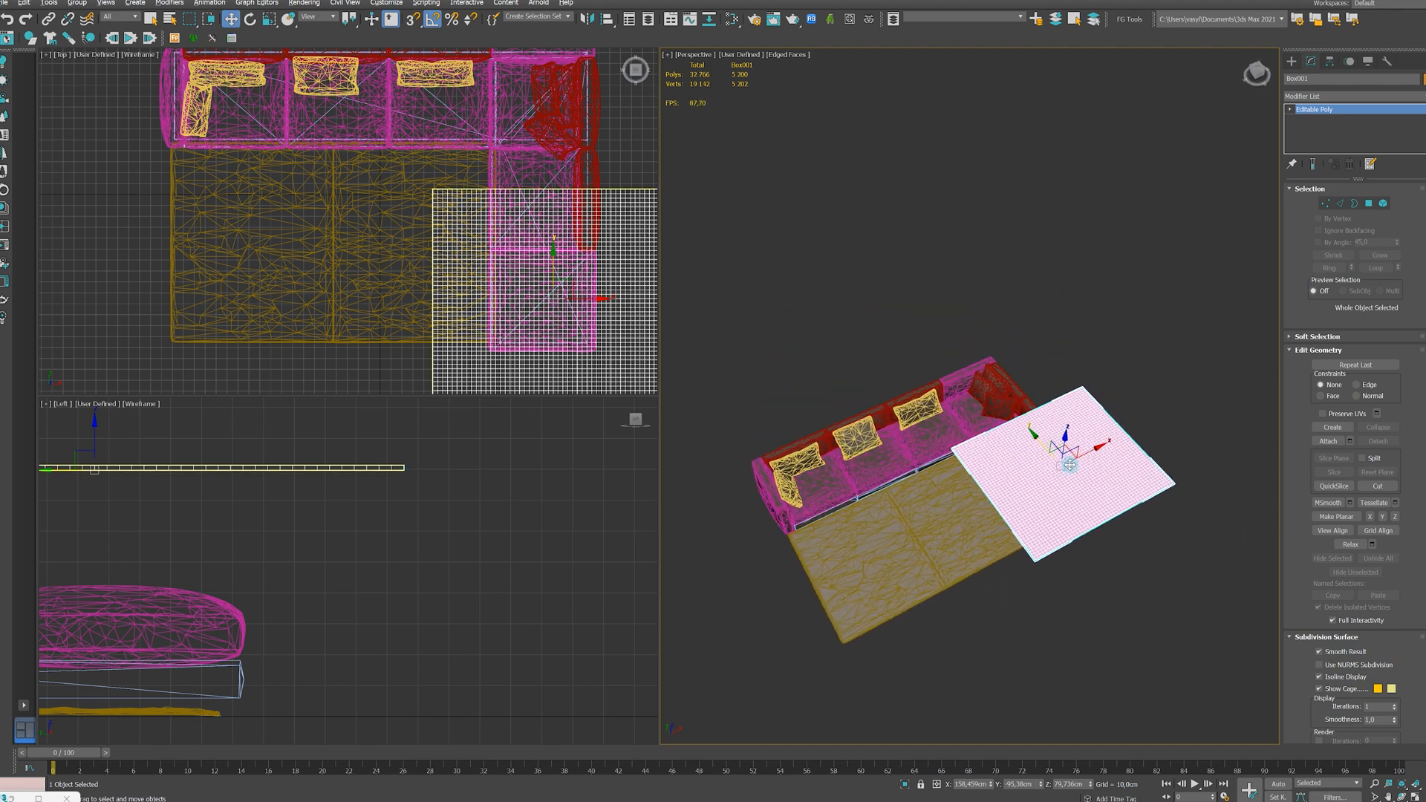
click(1345, 97)
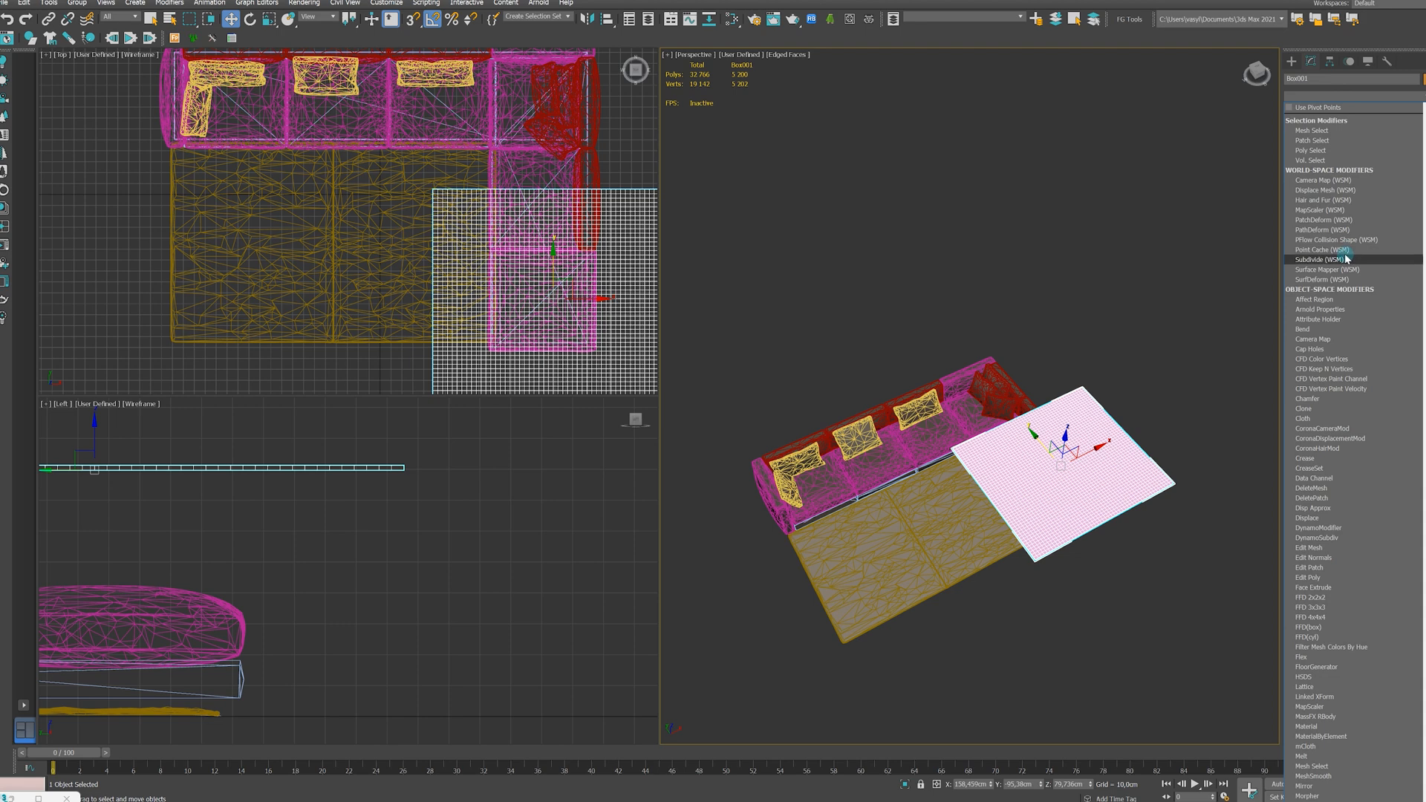
click(1319, 329)
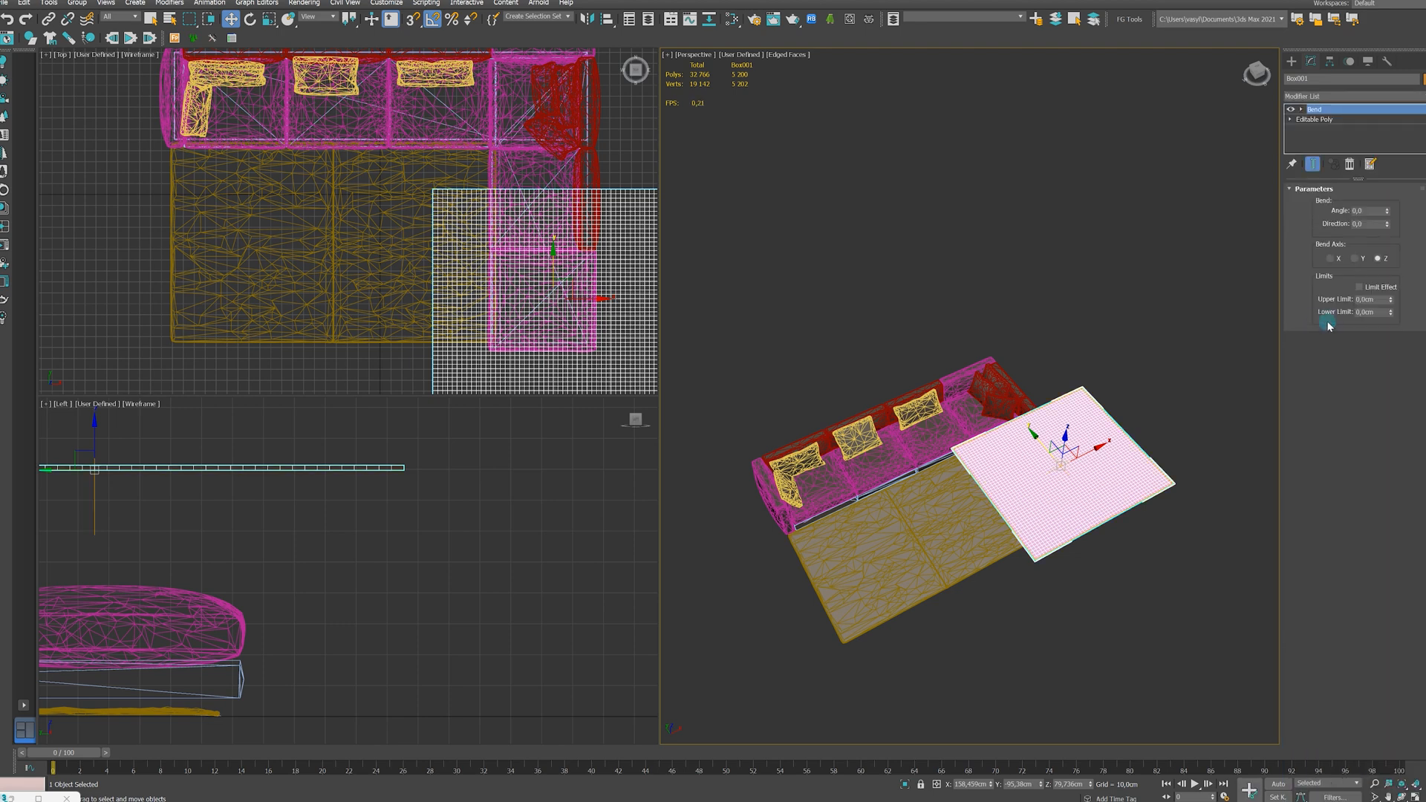
double_click(1369, 211)
text(-180)
key(Return)
click(1335, 258)
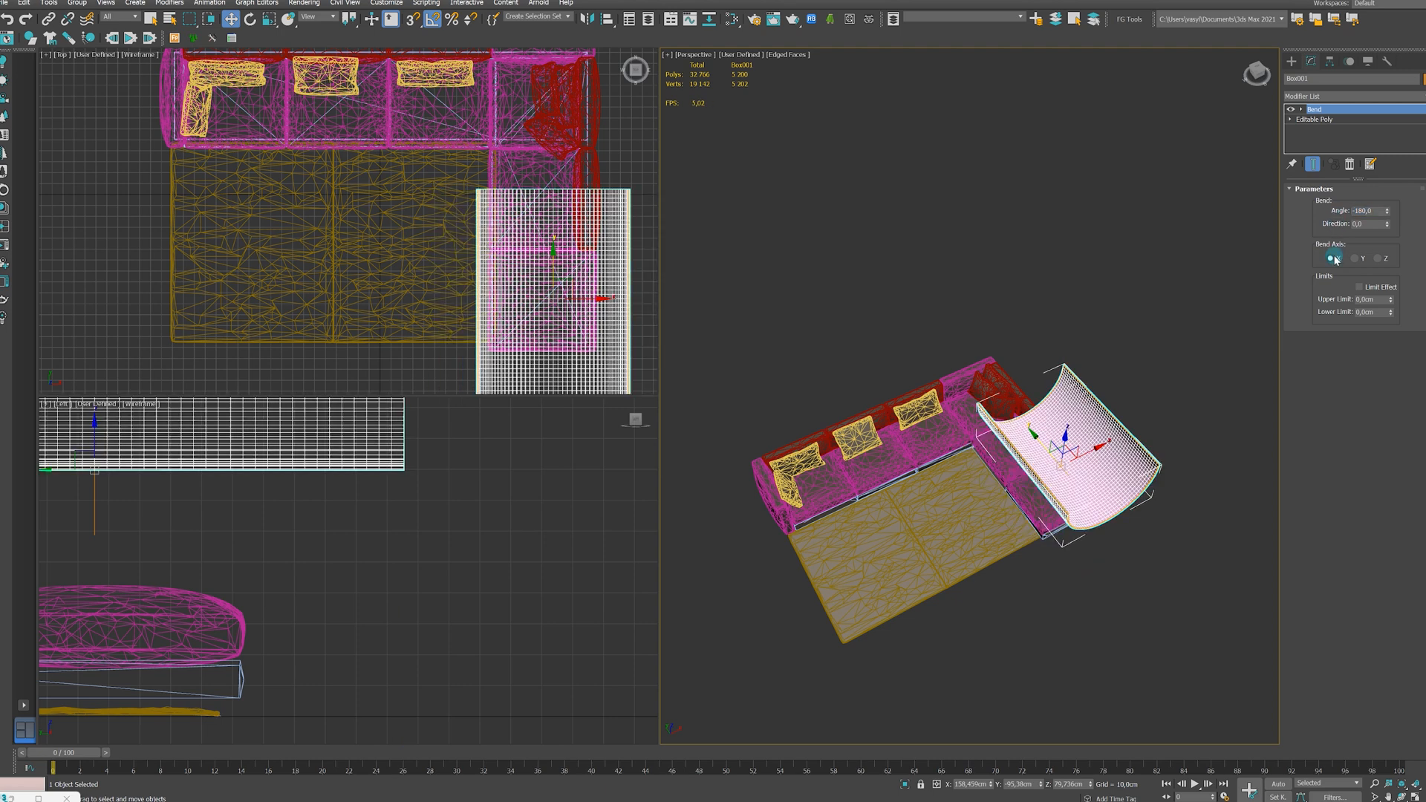
- Try the bend on the Y and Z axes and return it to the X axis
click(1357, 259)
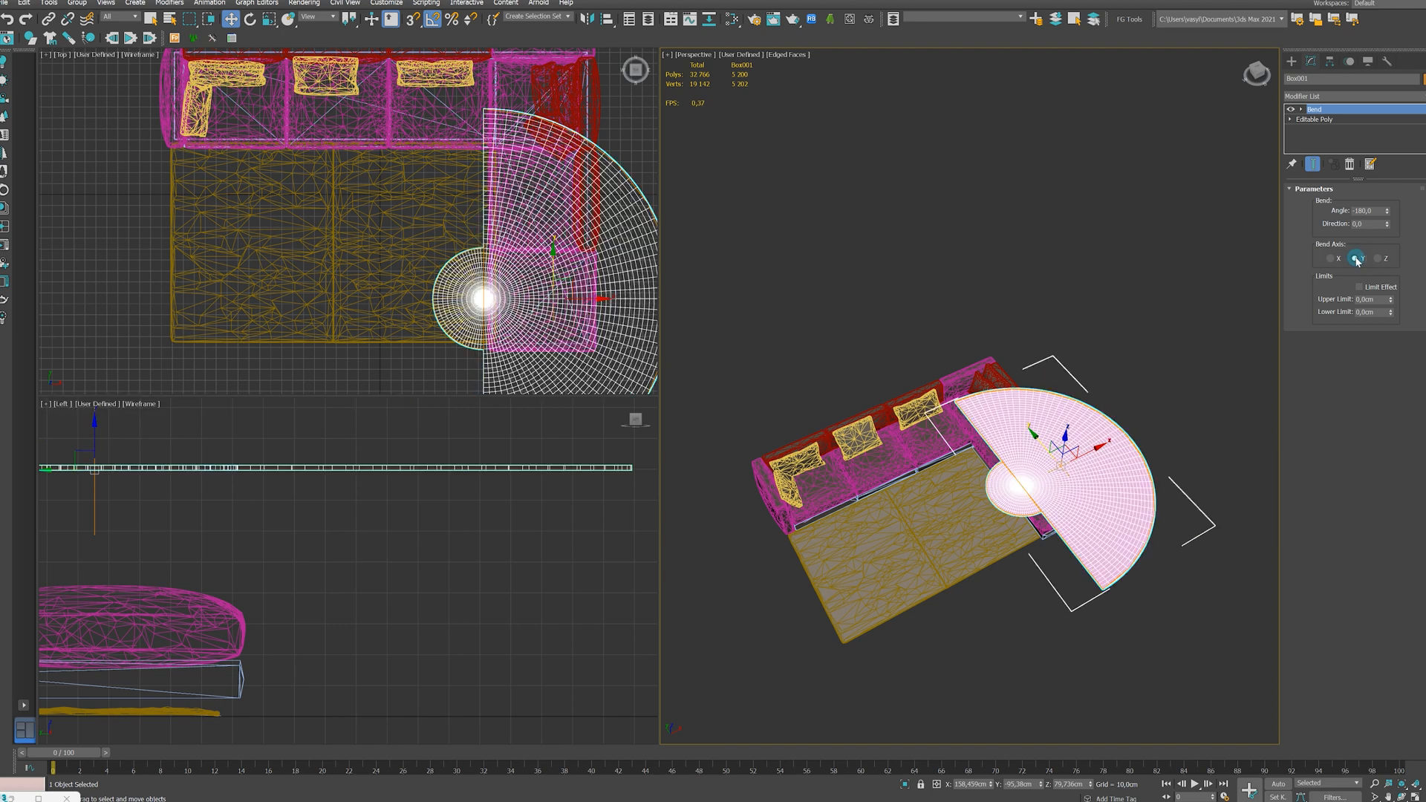
click(1330, 259)
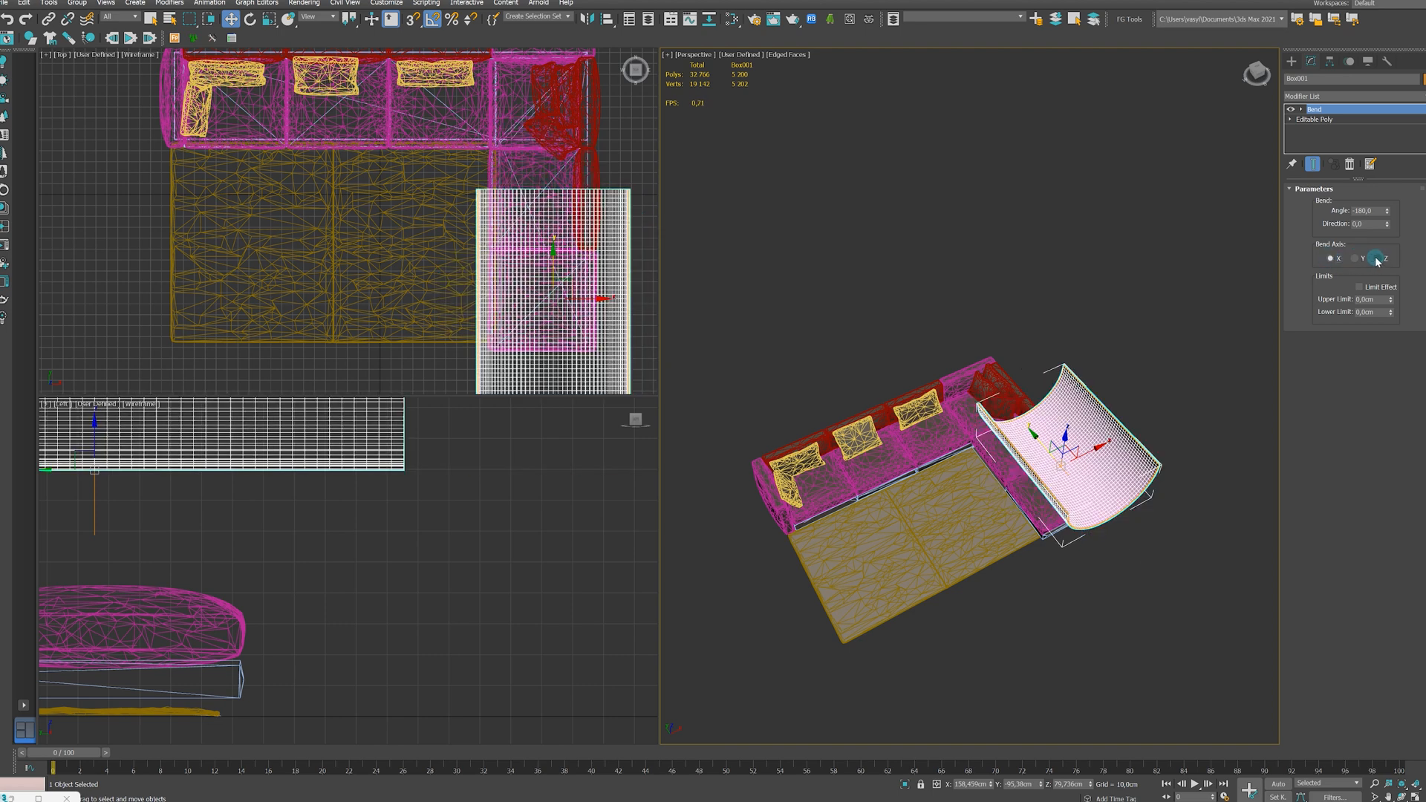
click(1378, 258)
click(1330, 259)
click(1372, 225)
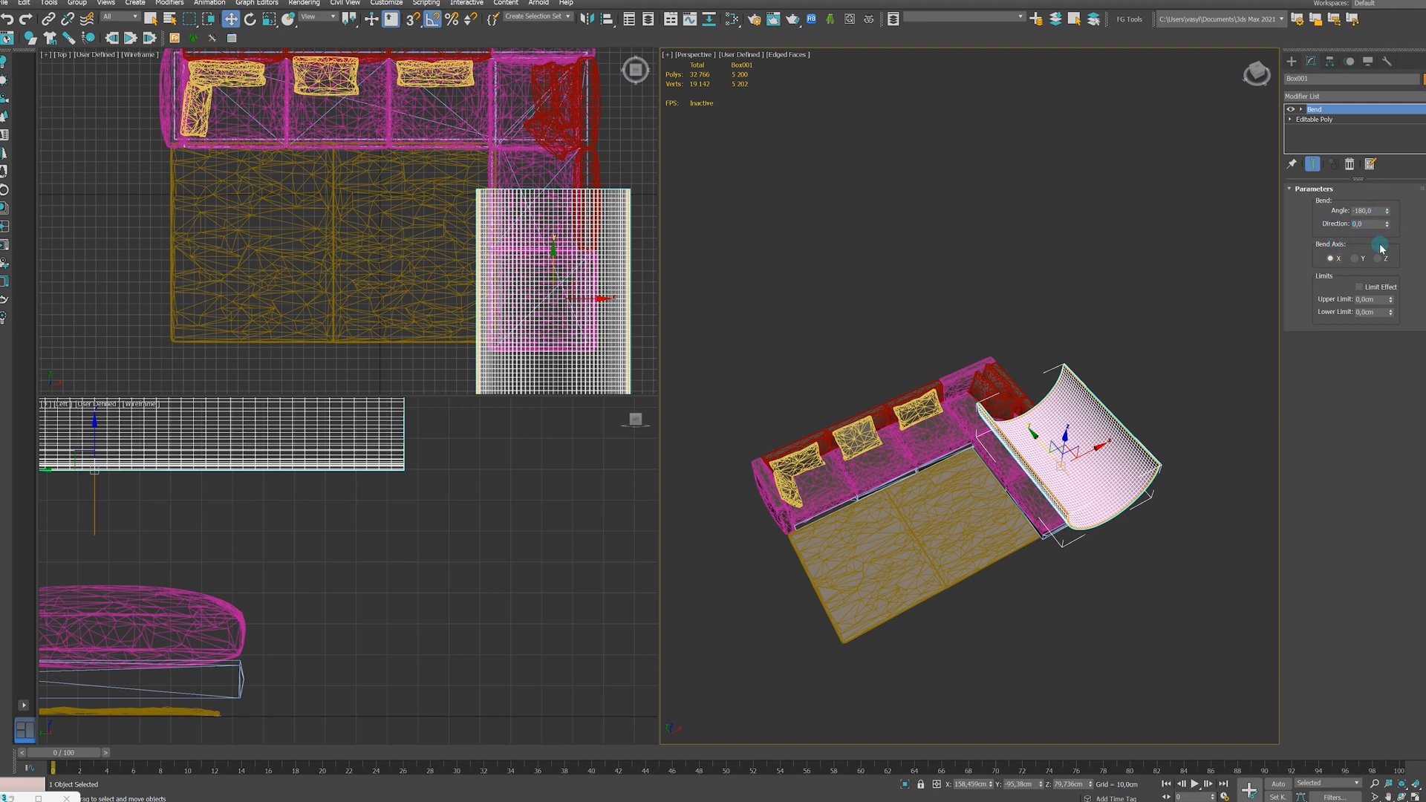
- Limit the bend effect and set its upper limit to 22.64 cm
click(1360, 287)
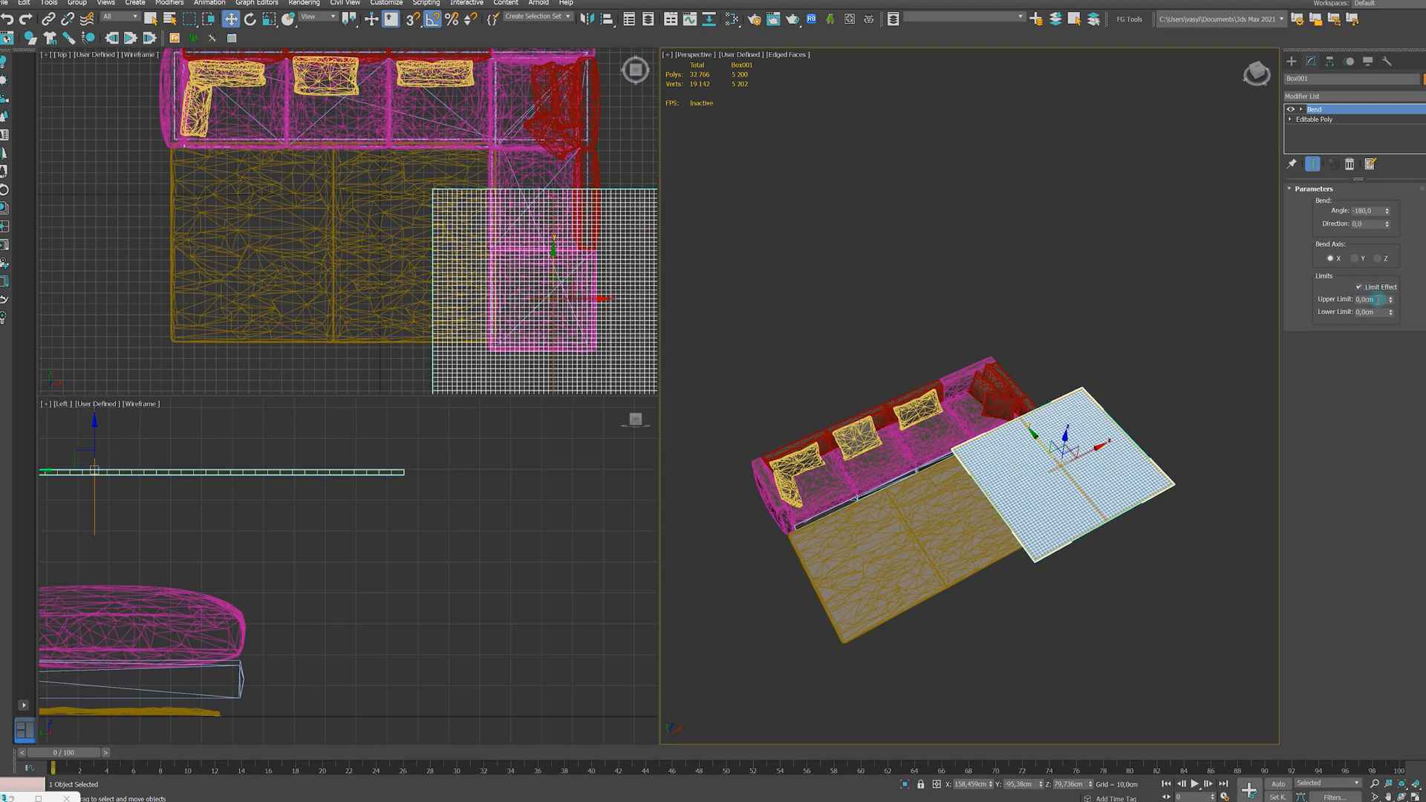
click(1370, 299)
text(283)
key(Return)
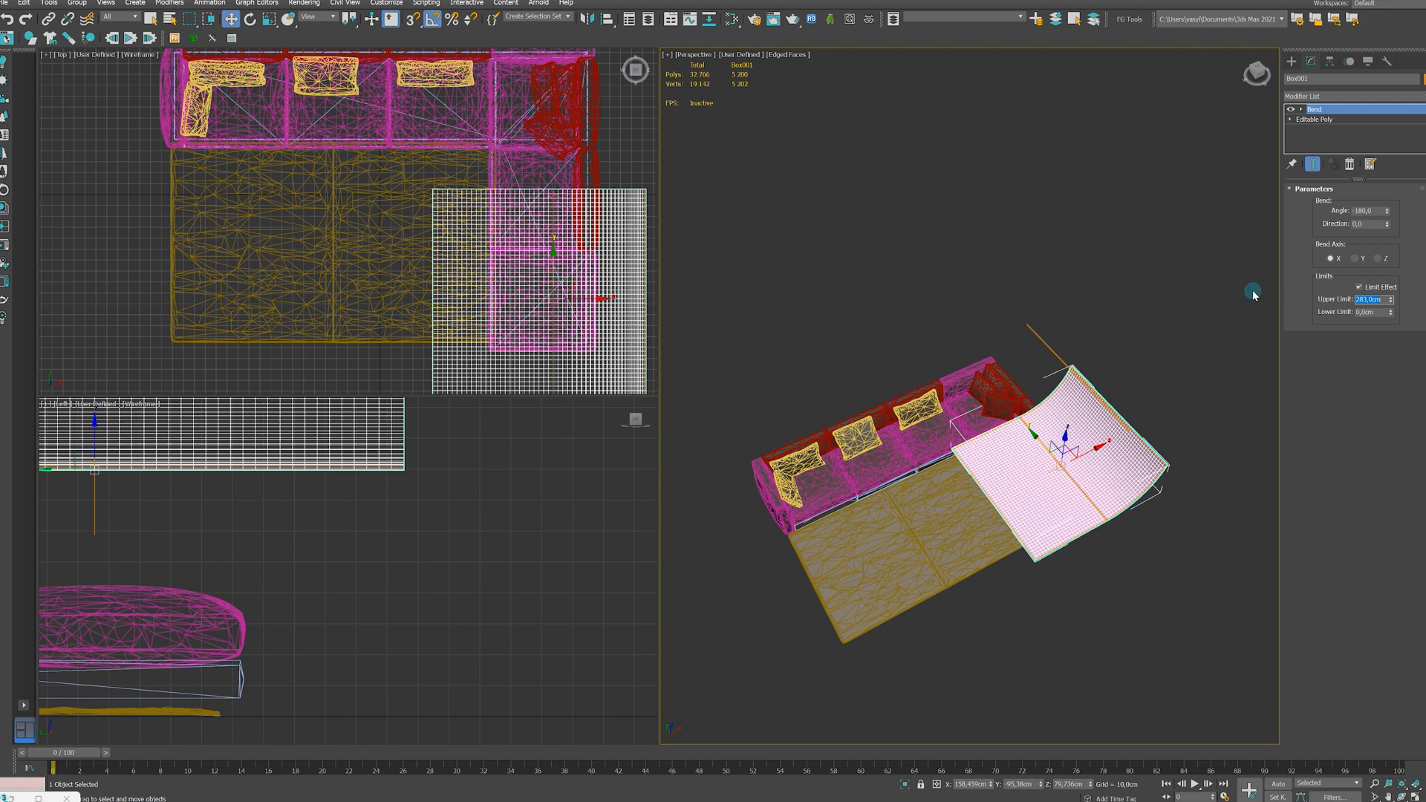
drag(1393, 301, 1395, 336)
- Move the Bend gizmo along X to about 199.7 cm so a strip along the sheet's outer edge folds over, and leave gizmo editing
alt+middle_drag(918, 559, 1087, 490)
click(1301, 109)
click(1320, 119)
drag(1092, 492, 1149, 486)
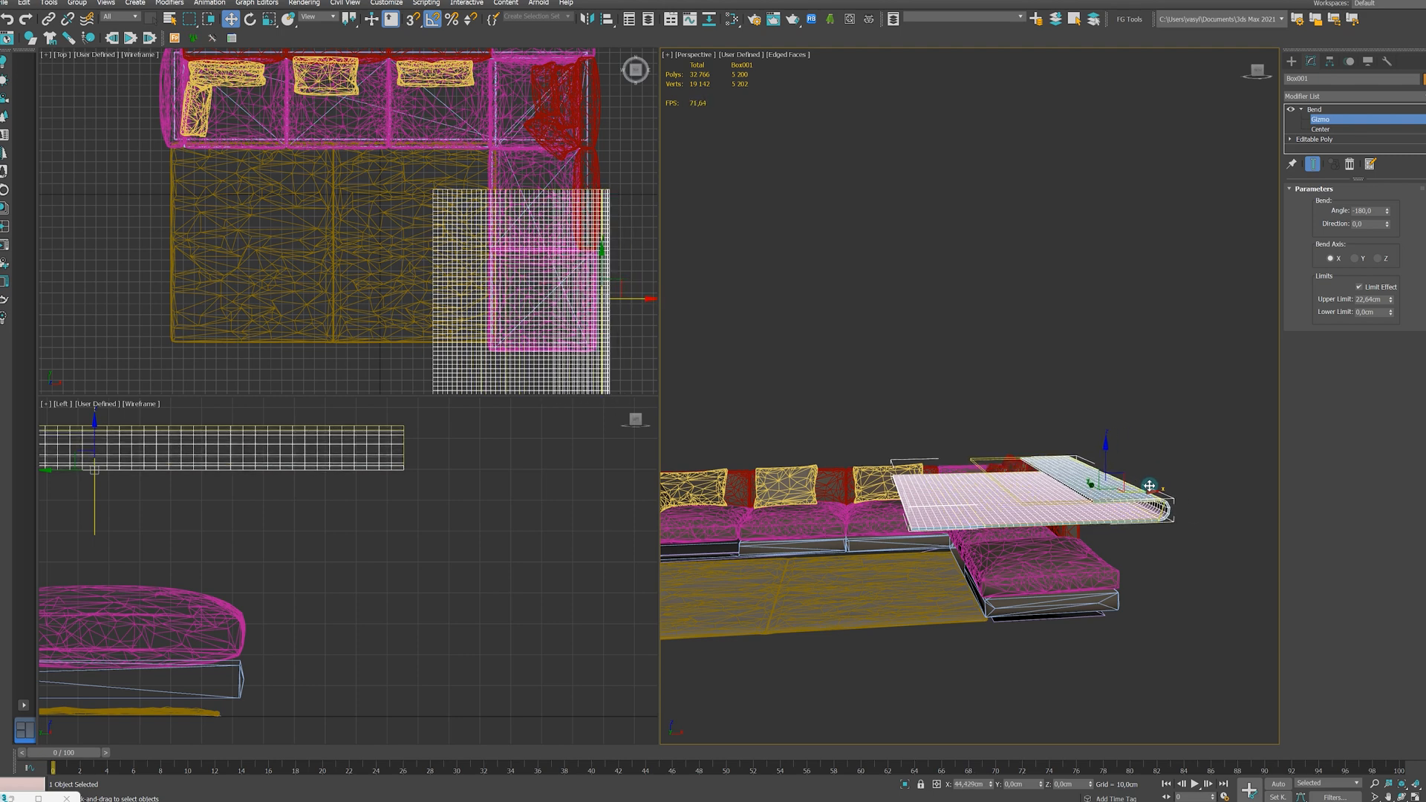
alt+middle_drag(1051, 552, 1069, 586)
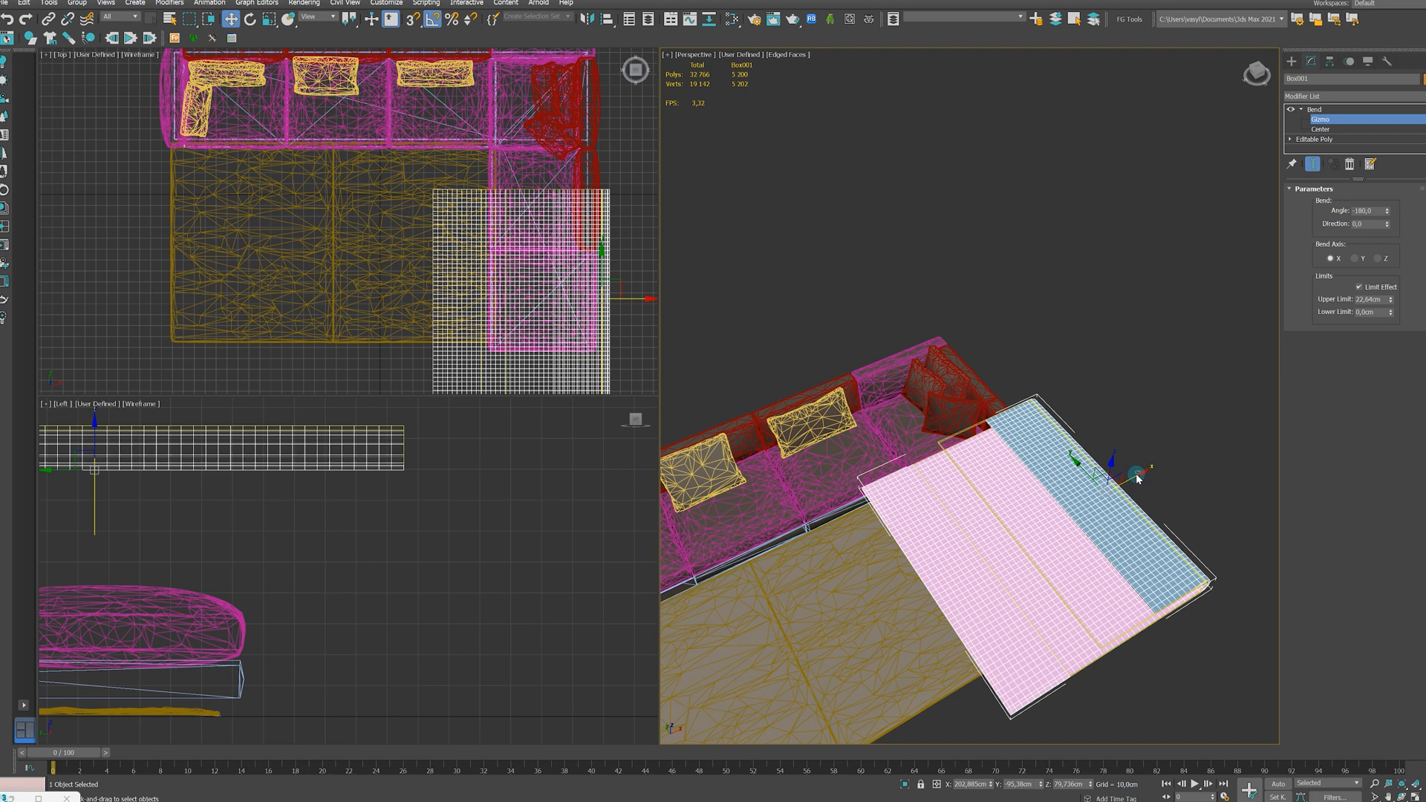
drag(1134, 478, 1131, 481)
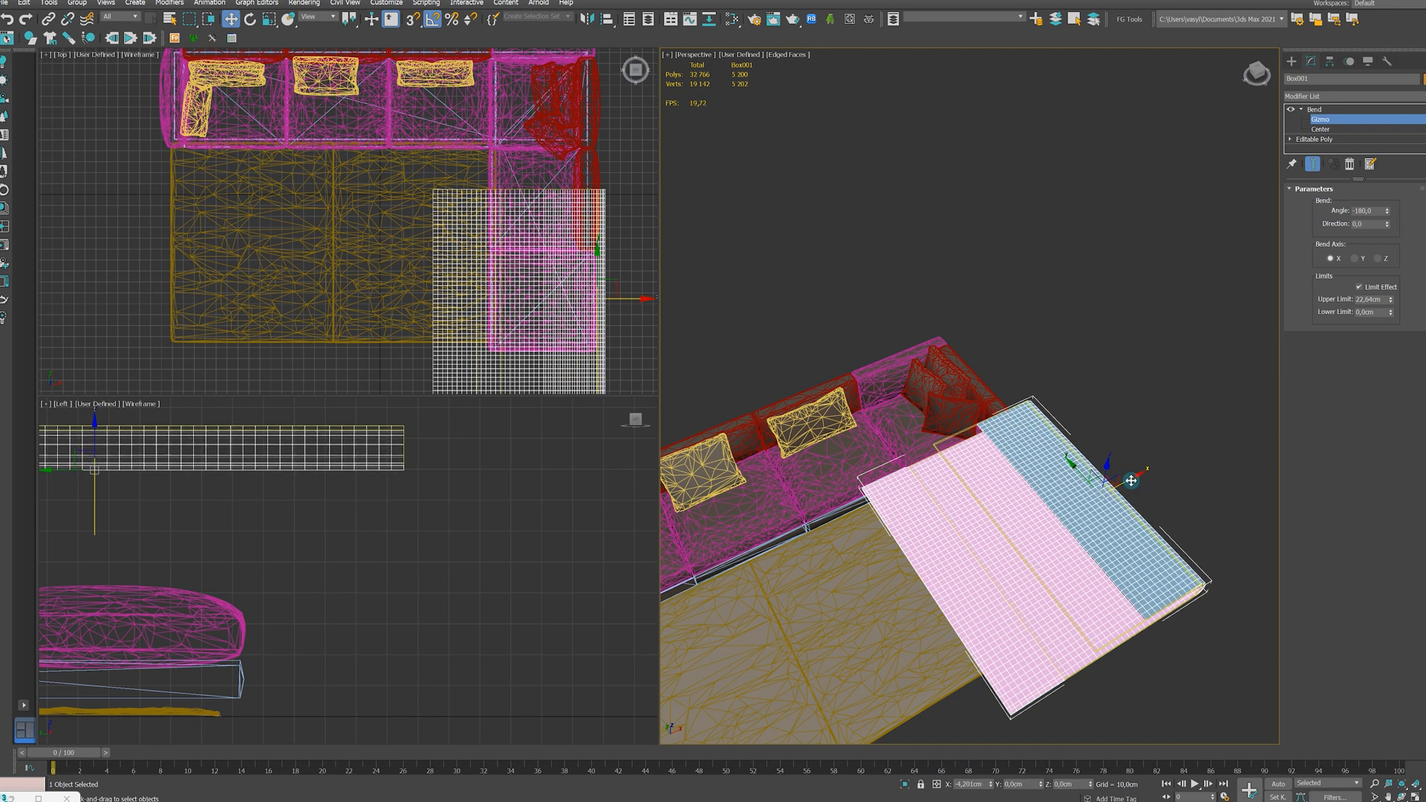
alt+middle_drag(1132, 481, 1143, 513)
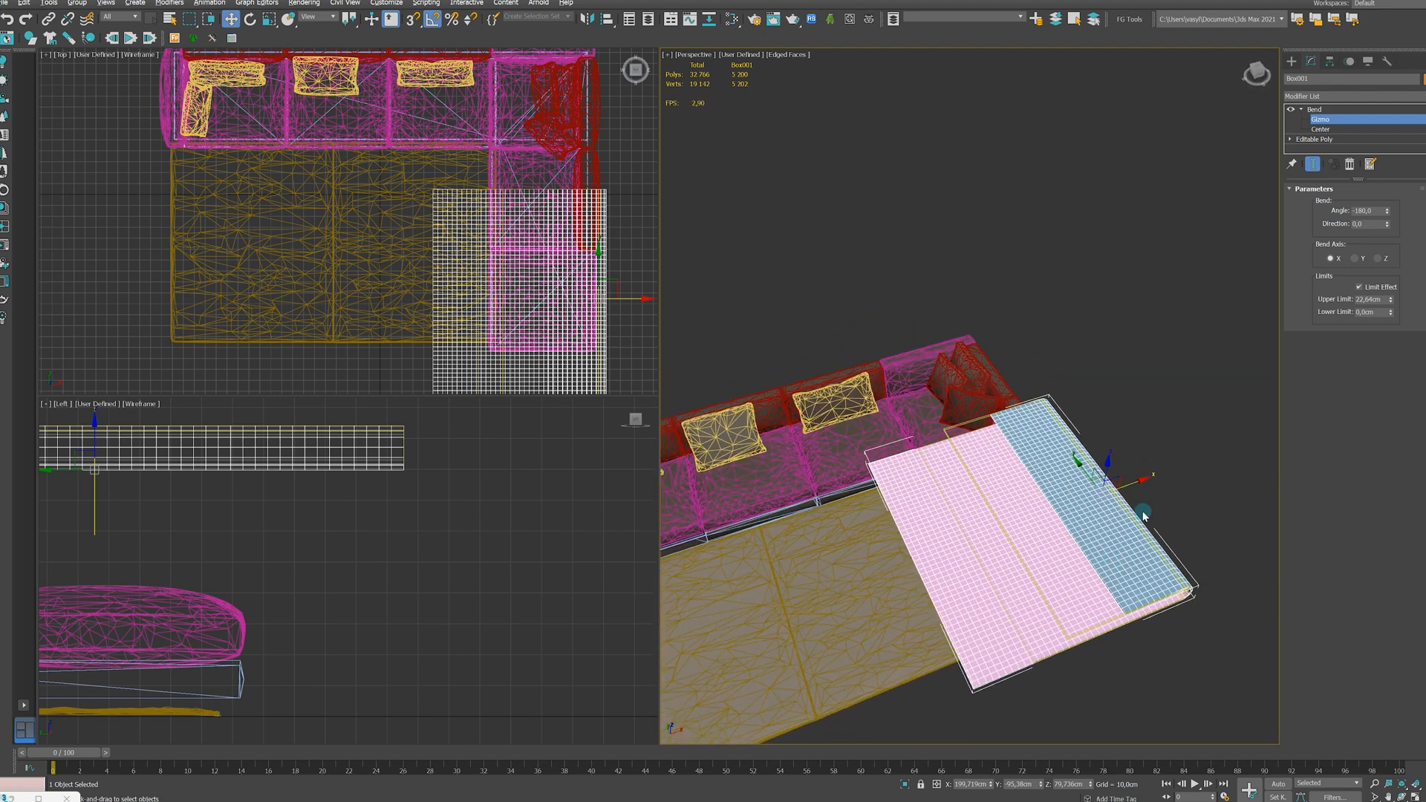
click(1316, 109)
- Rotate the folded sheet 55 degrees about the Z axis and move it over the sofa's chaise and corner
key(e)
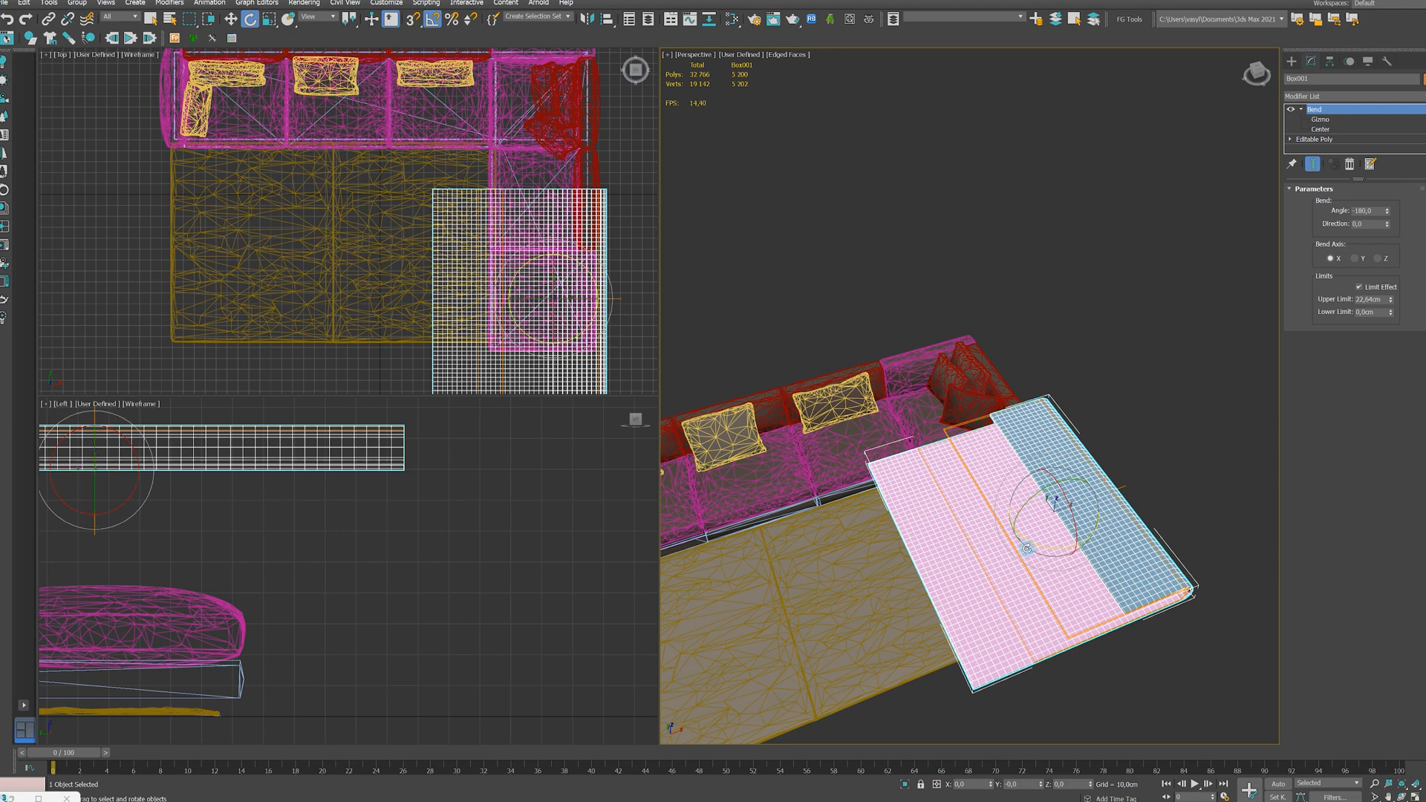
drag(1038, 539, 1062, 546)
key(ctrl+z)
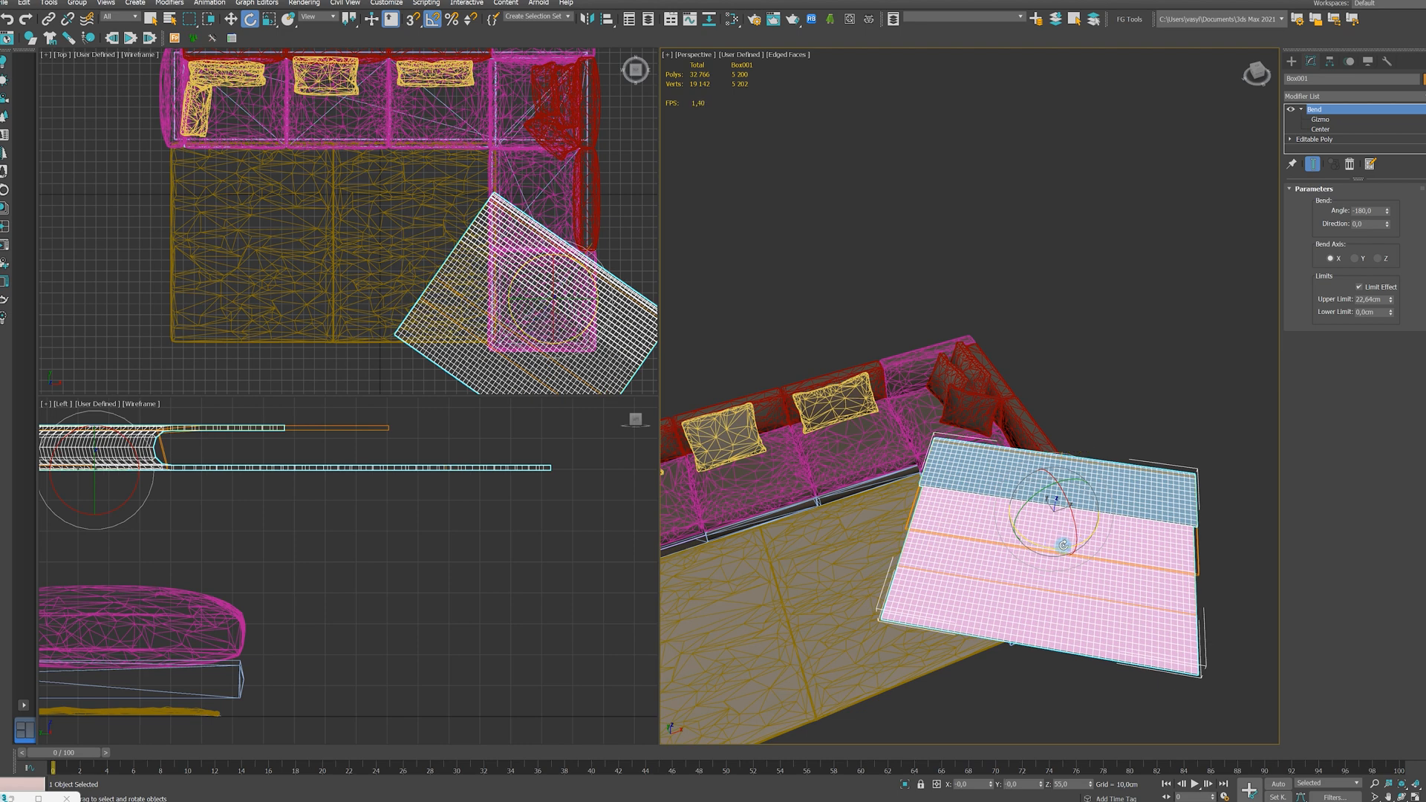
key(w)
middle_drag(439, 232, 415, 181)
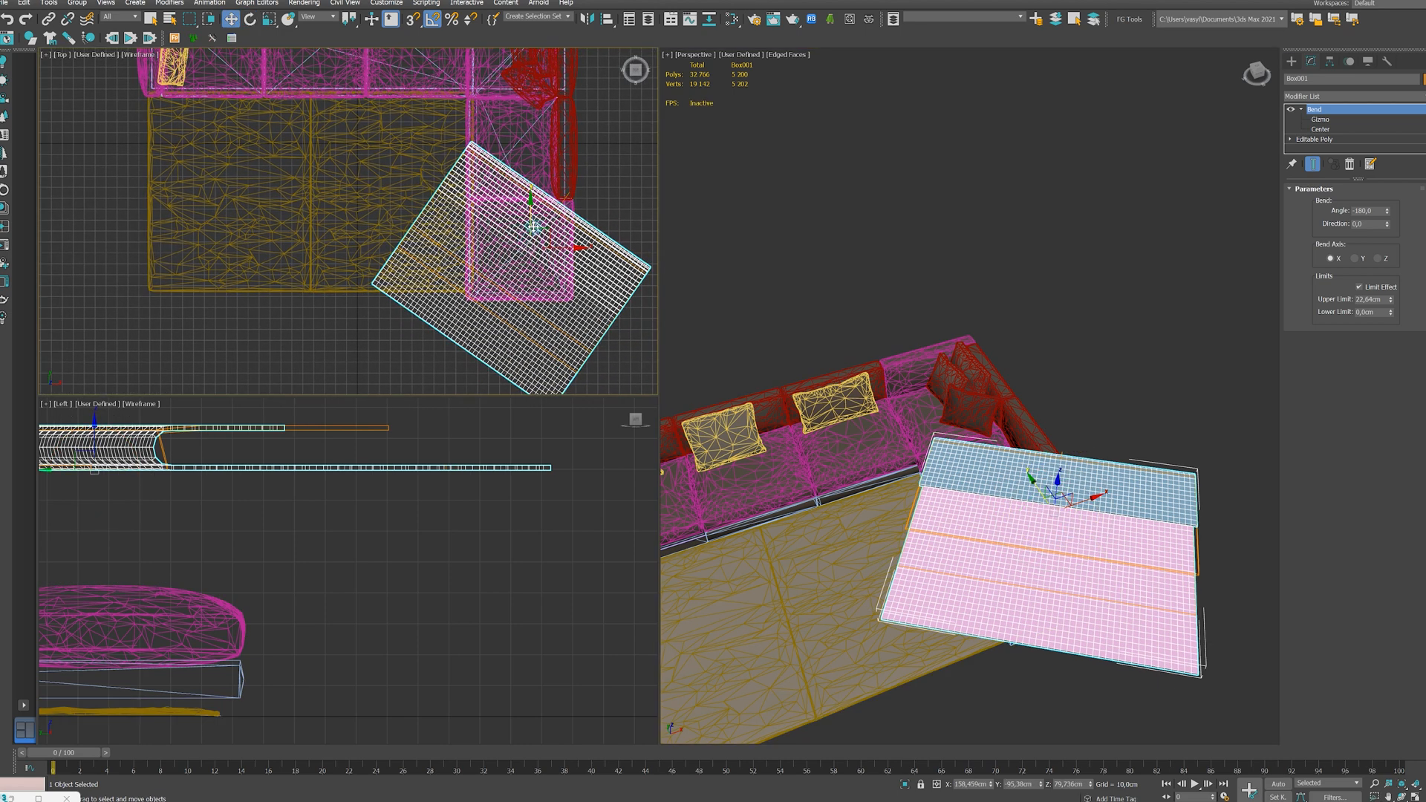
drag(542, 229, 562, 185)
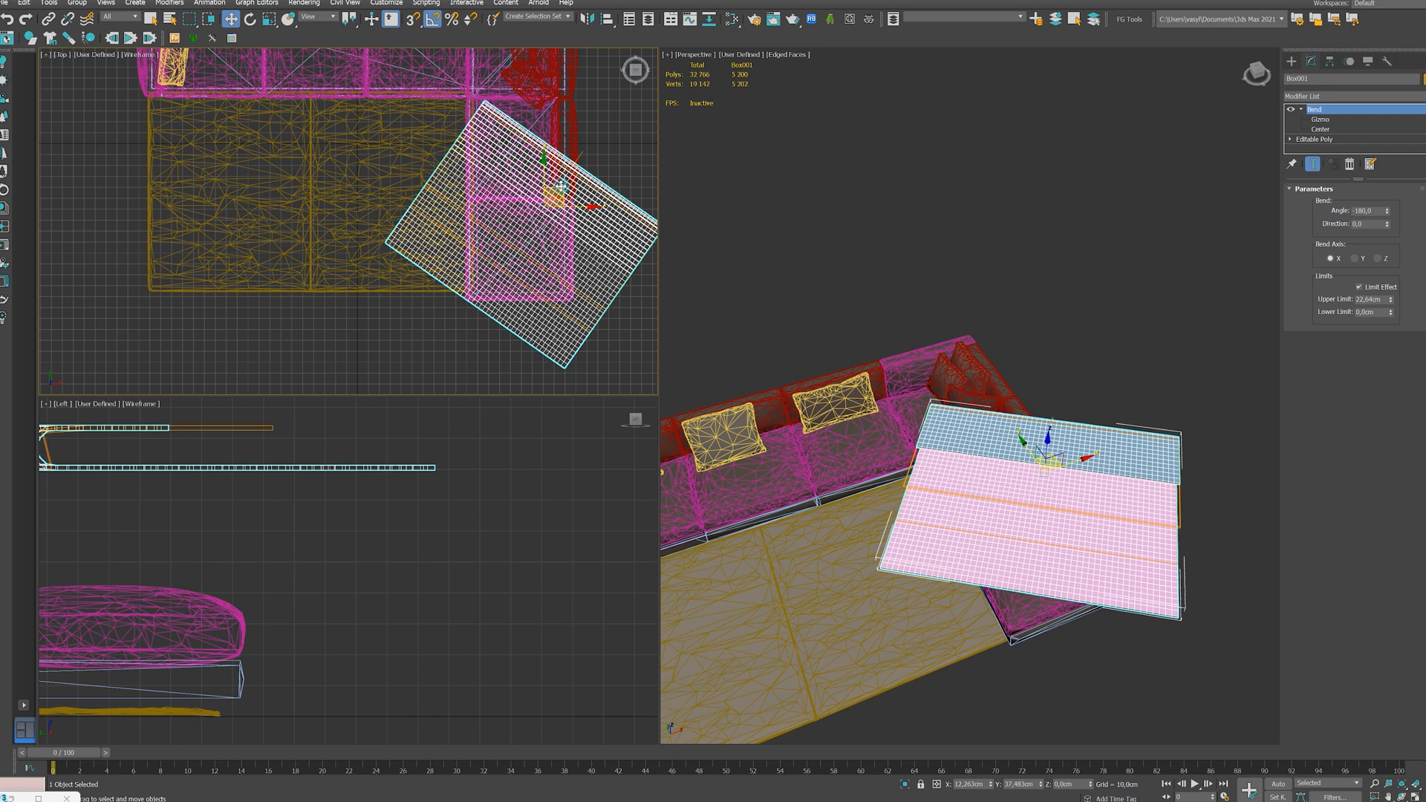
- Select the sofa group together with the folded sheet and apply a Cloth modifier to both
alt+middle_drag(997, 498, 1162, 357)
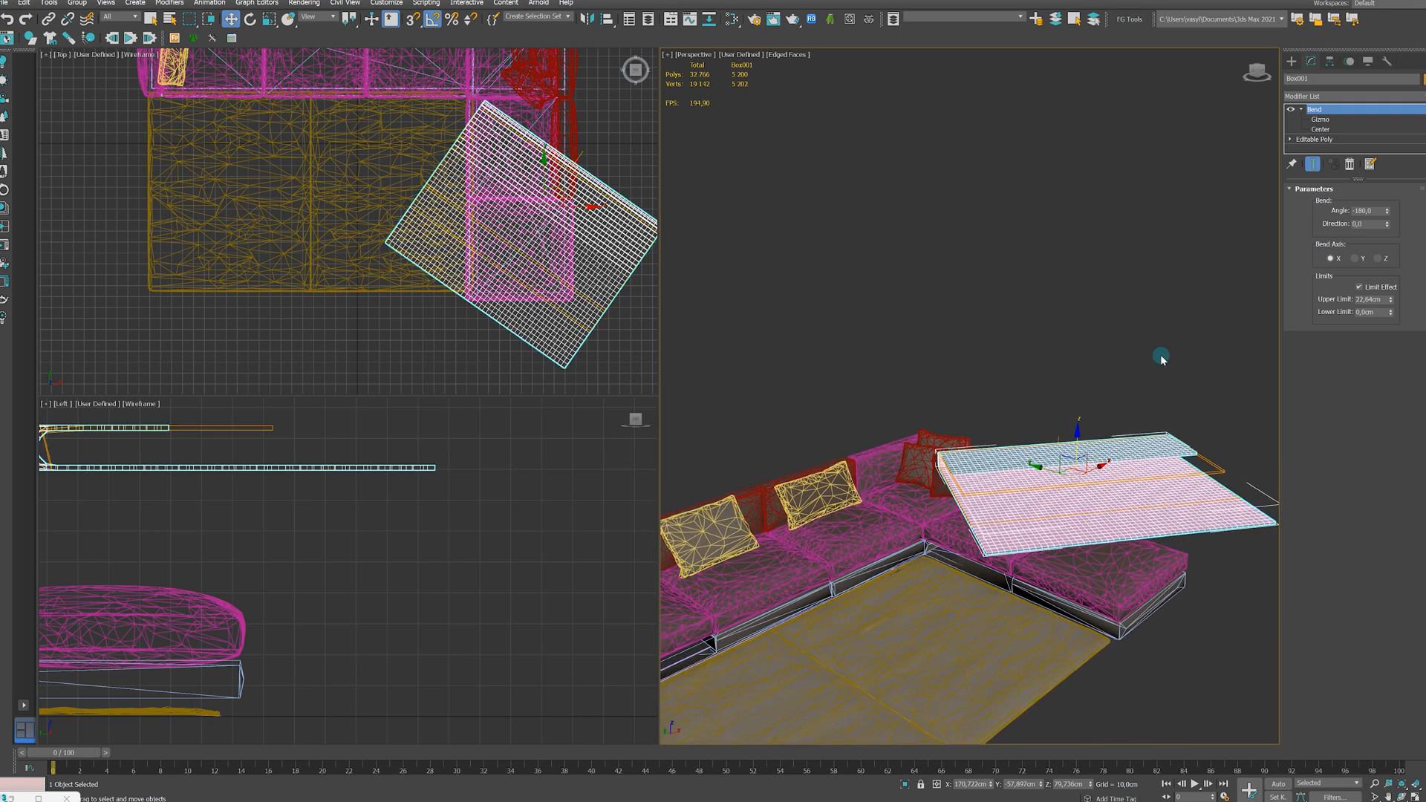
scroll(1081, 330, down, 4)
drag(1139, 251, 881, 578)
click(1354, 97)
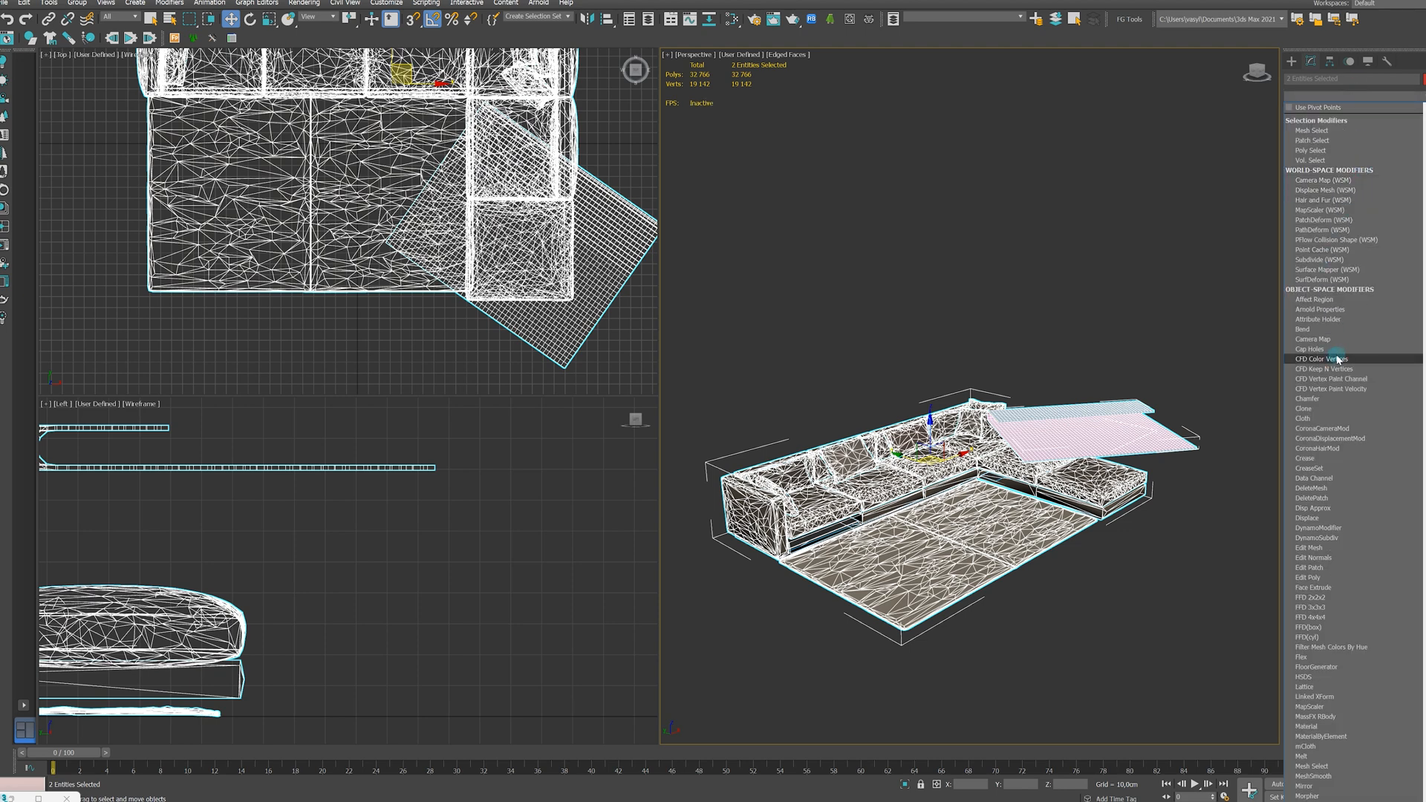
click(1322, 418)
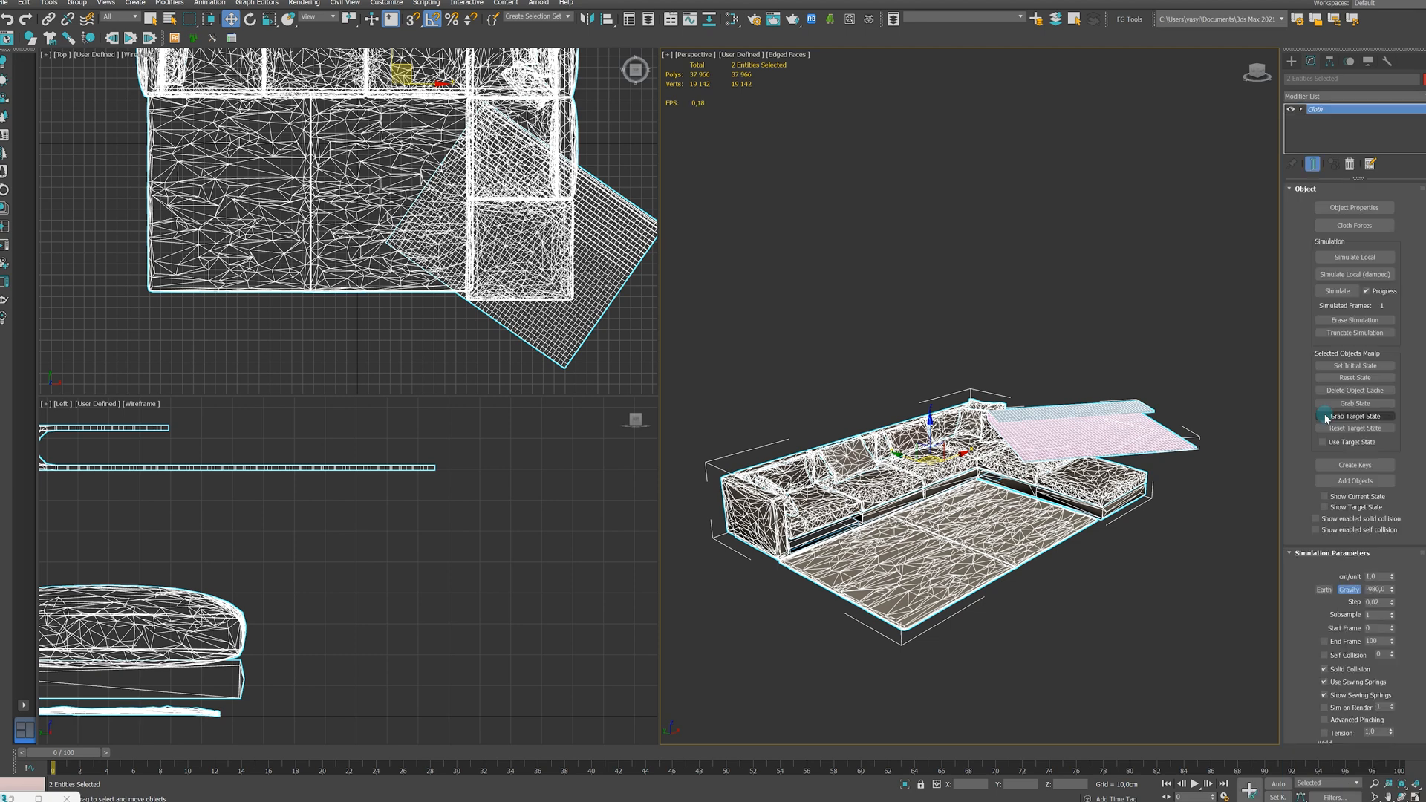
- In the cloth object properties, make all the uglovoi_15 sofa parts collision objects with the default collision values
click(1354, 207)
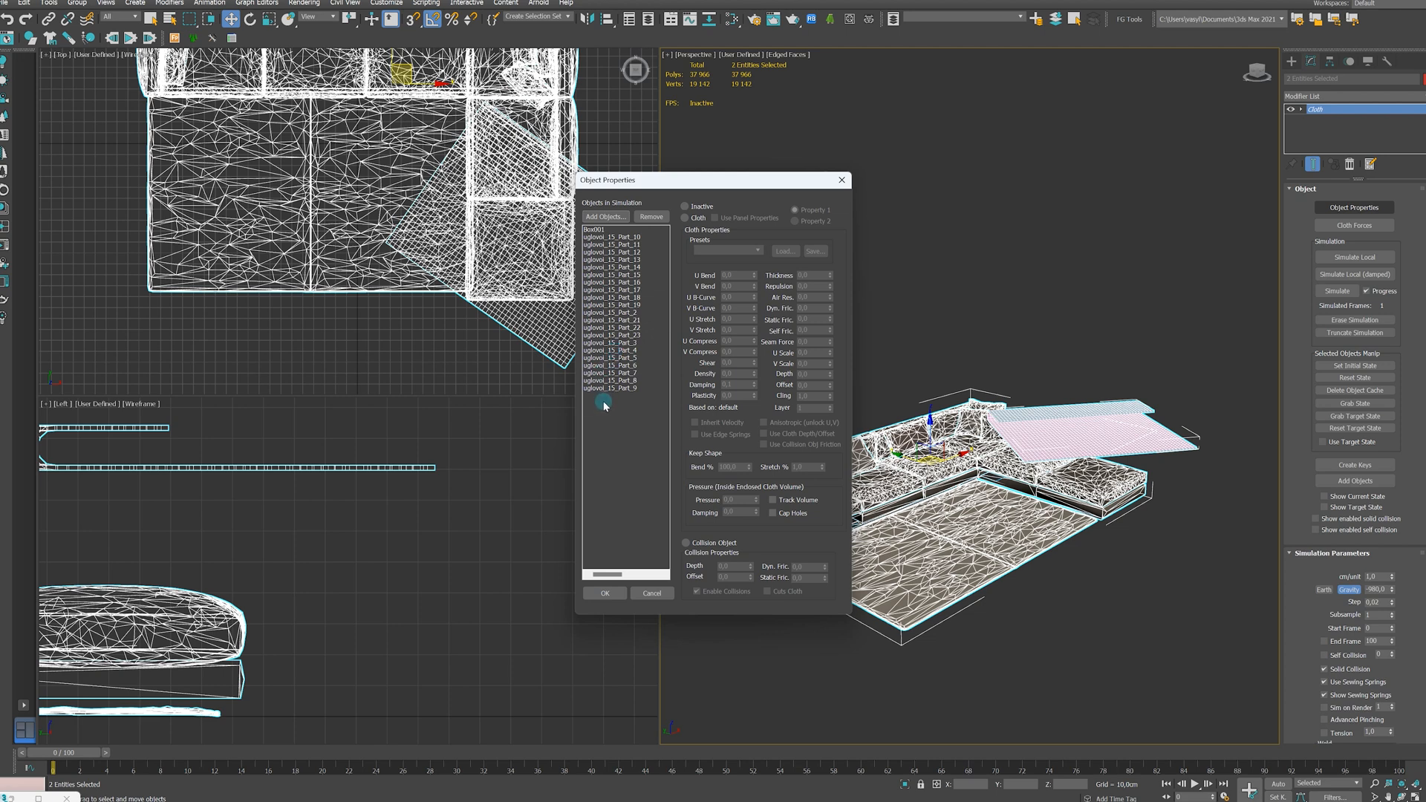
click(614, 236)
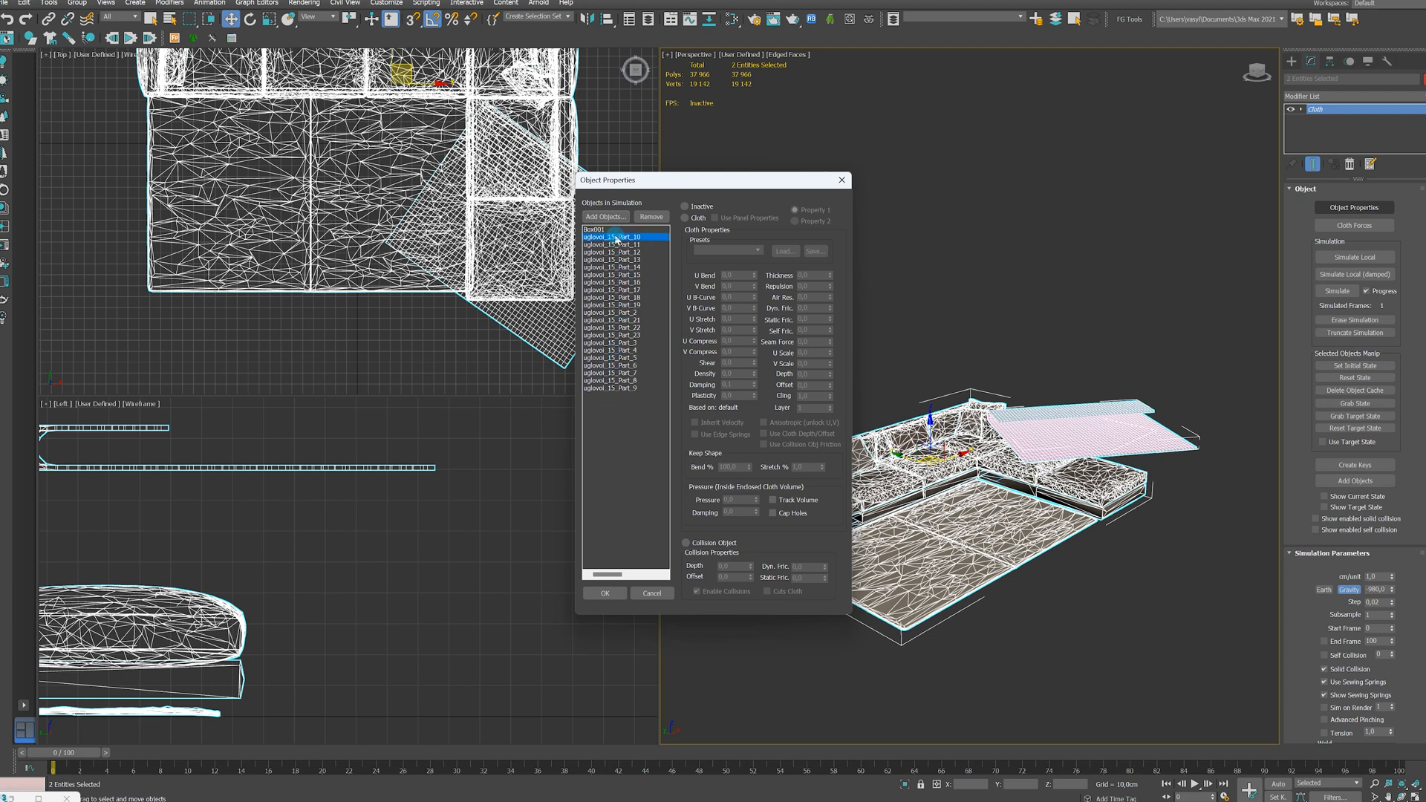
shift+click(603, 388)
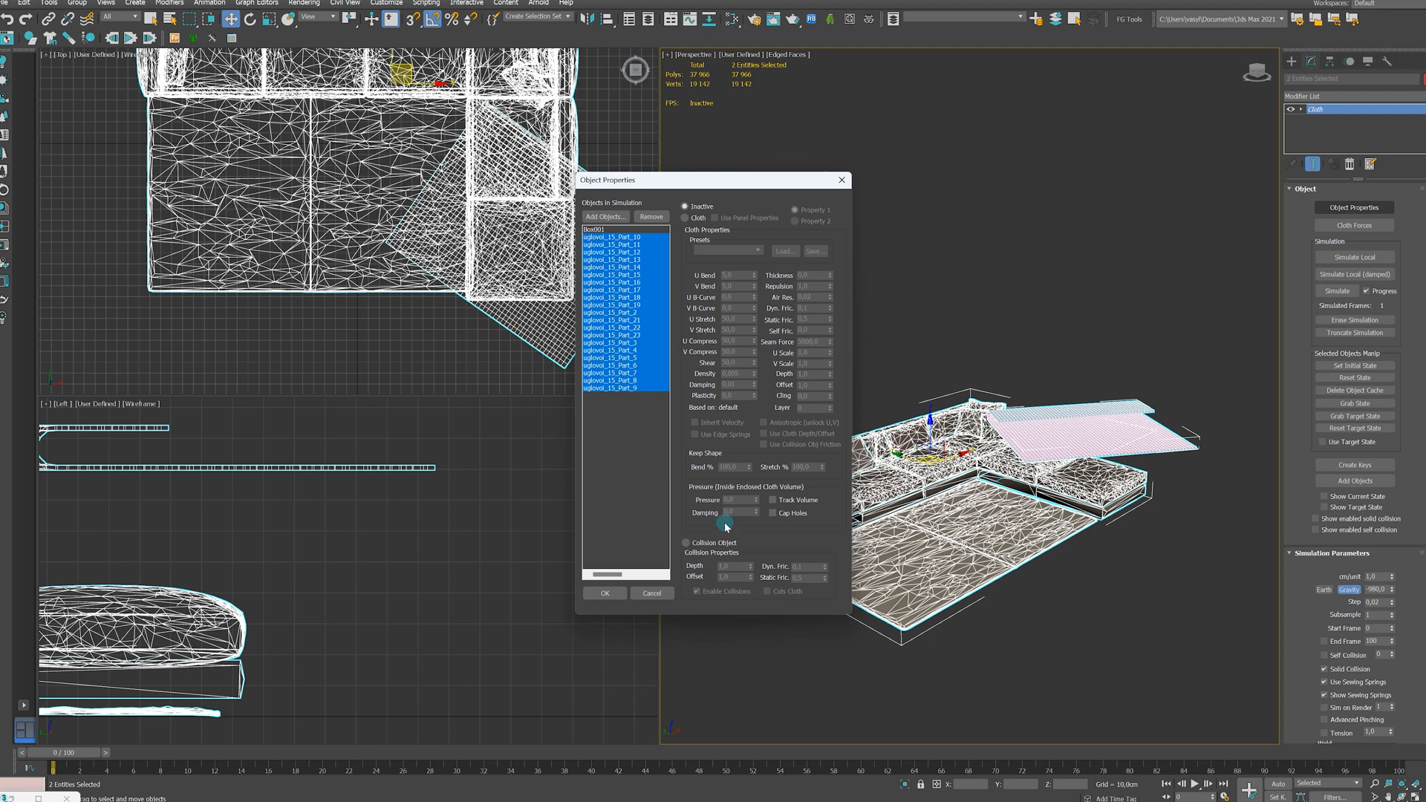
click(686, 543)
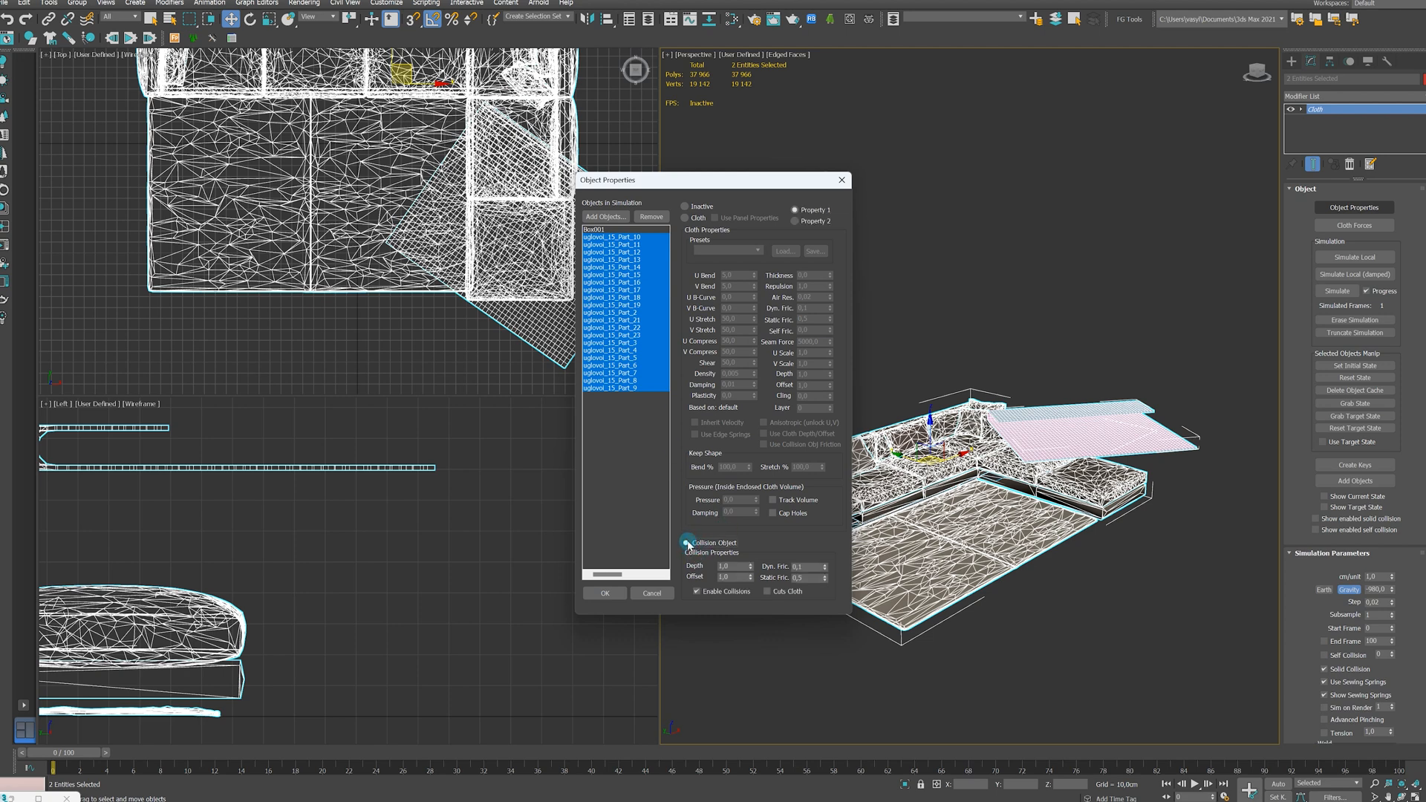
- Define Box001 as cloth with a pressure of 5.0 and accept the object properties
click(603, 230)
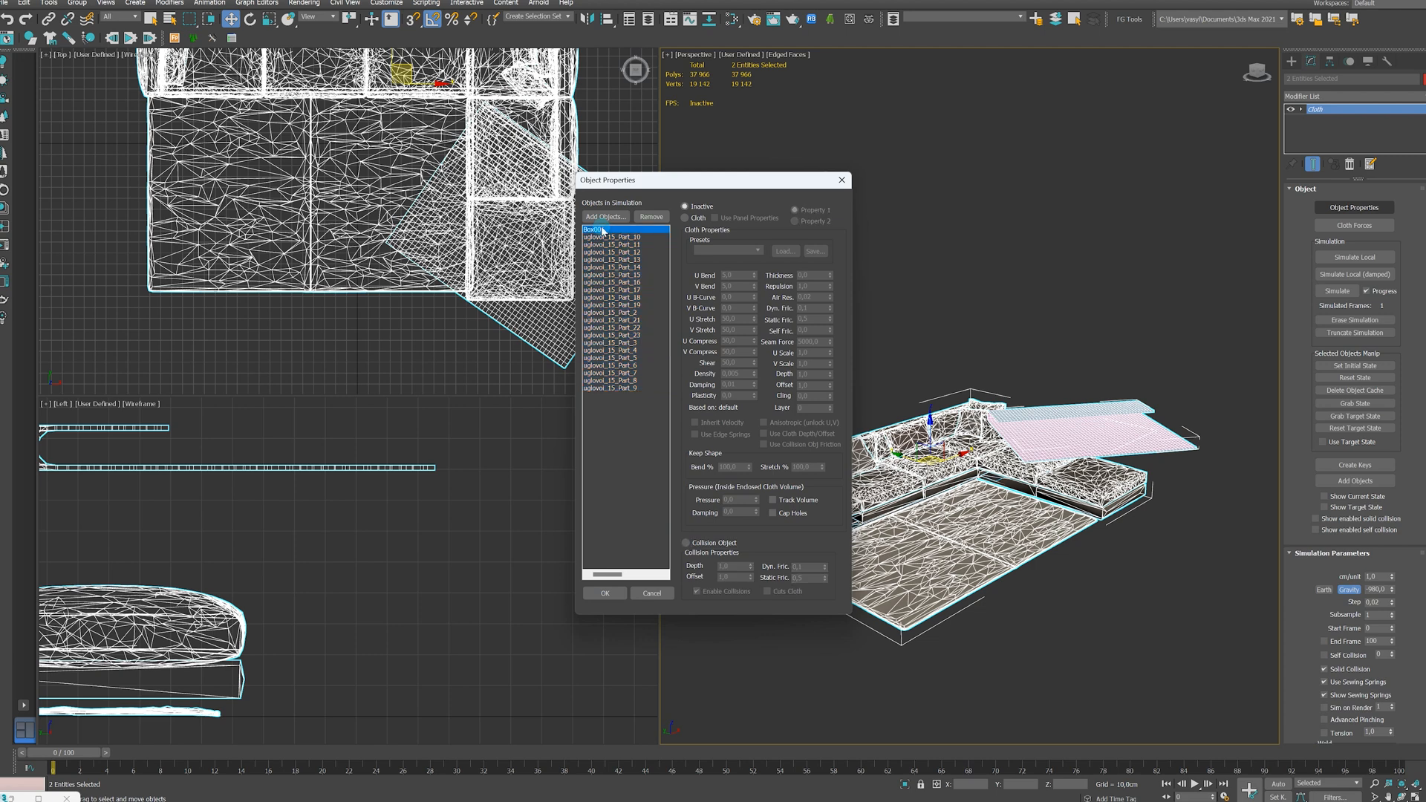
click(686, 218)
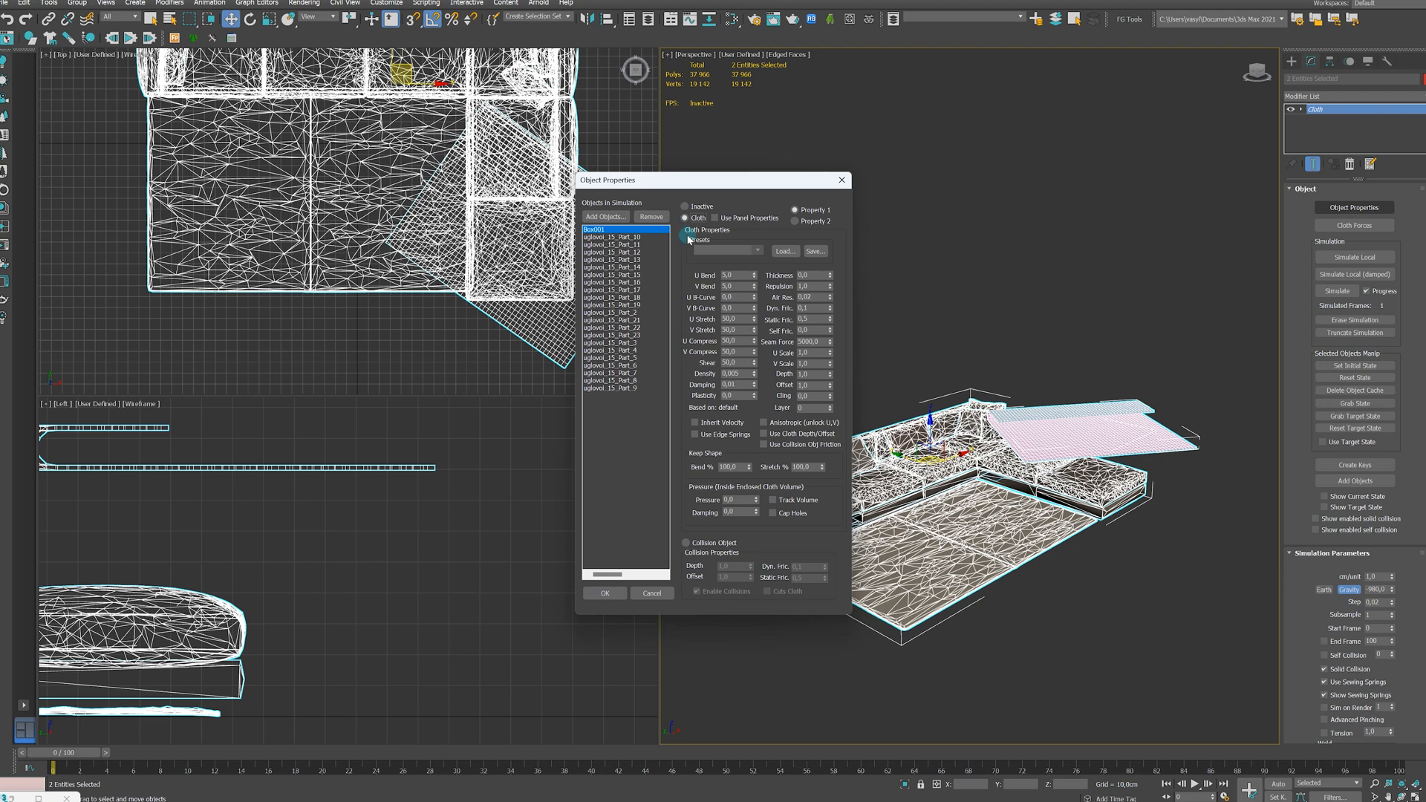
click(743, 500)
click(602, 594)
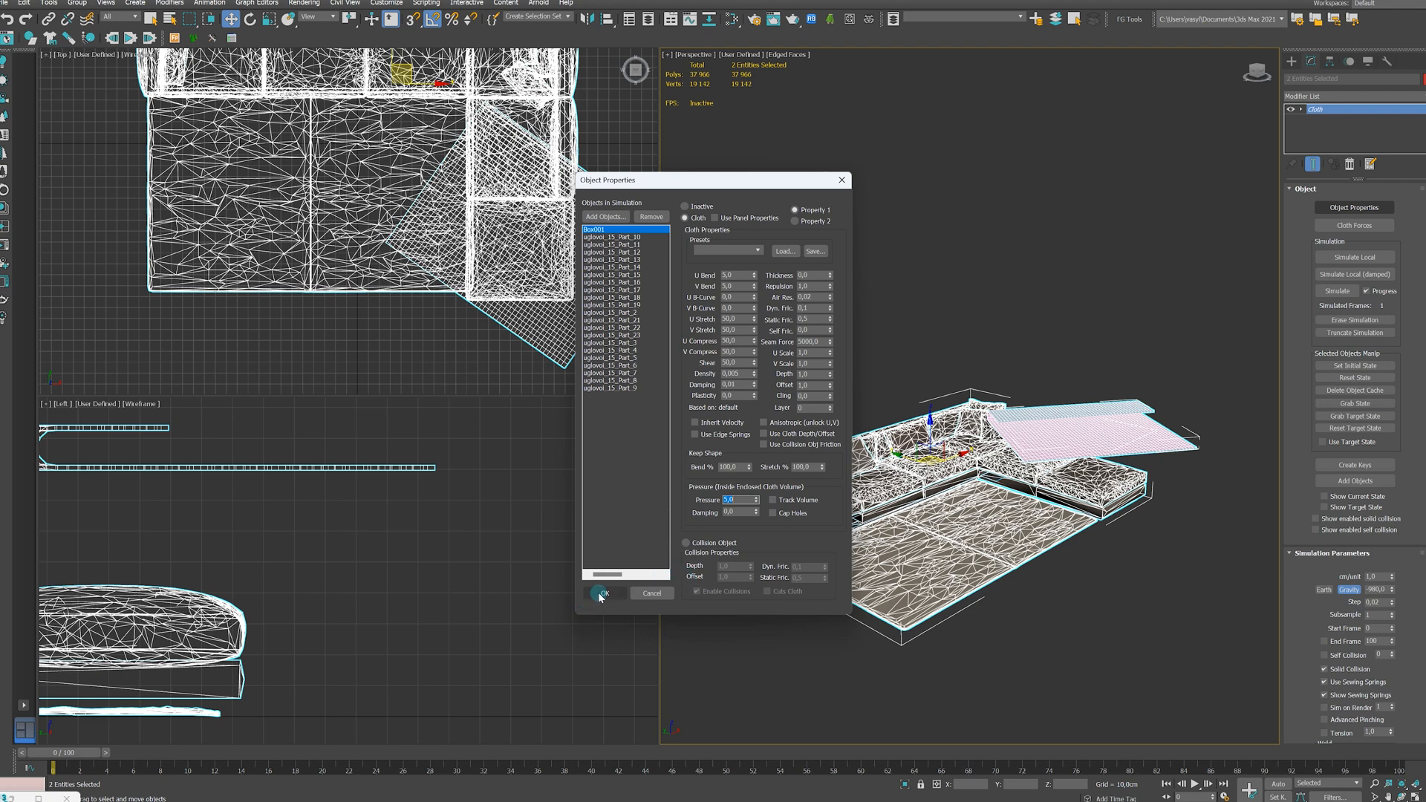
click(603, 594)
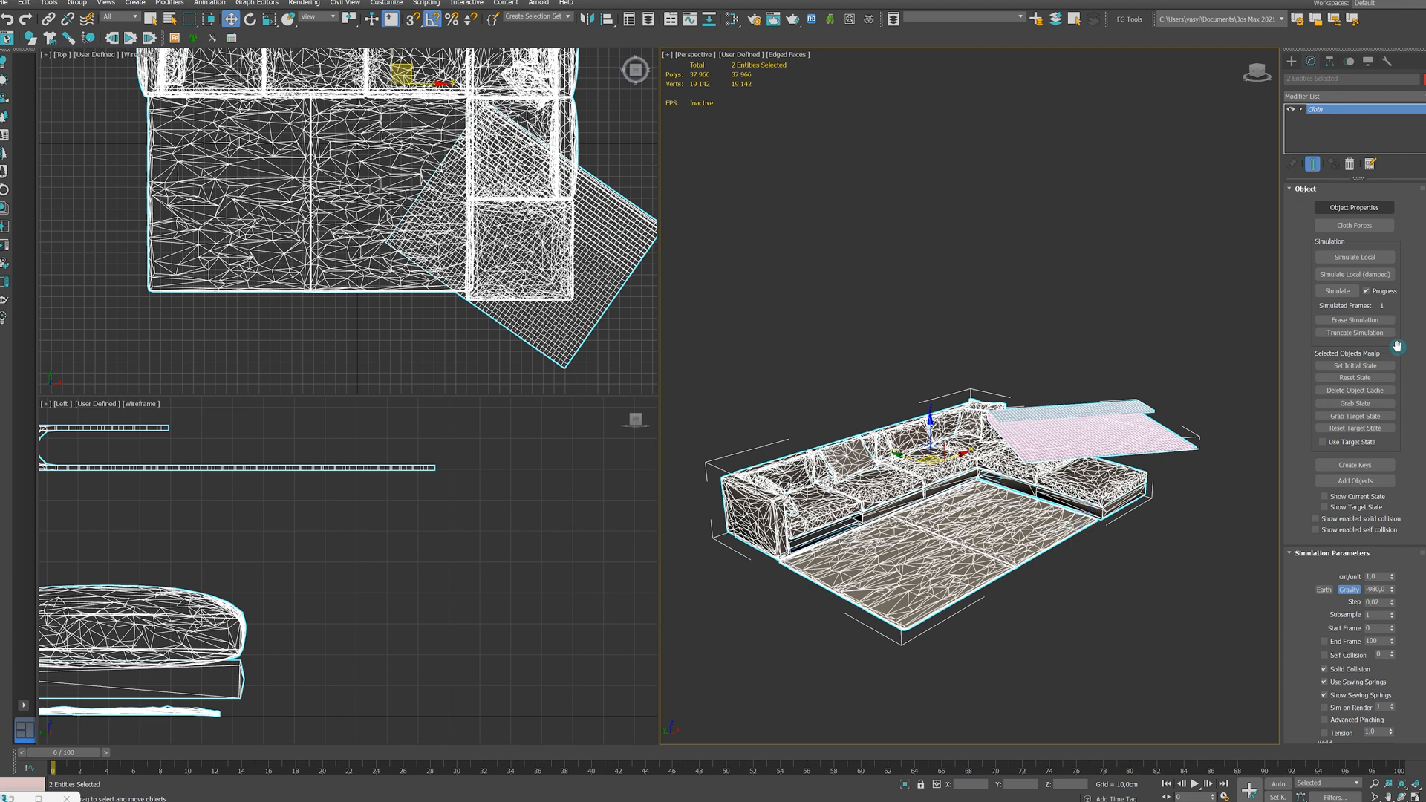
- Enable Self Collision with a value of 2 and start the local cloth simulation
click(1327, 656)
click(1393, 657)
click(1369, 258)
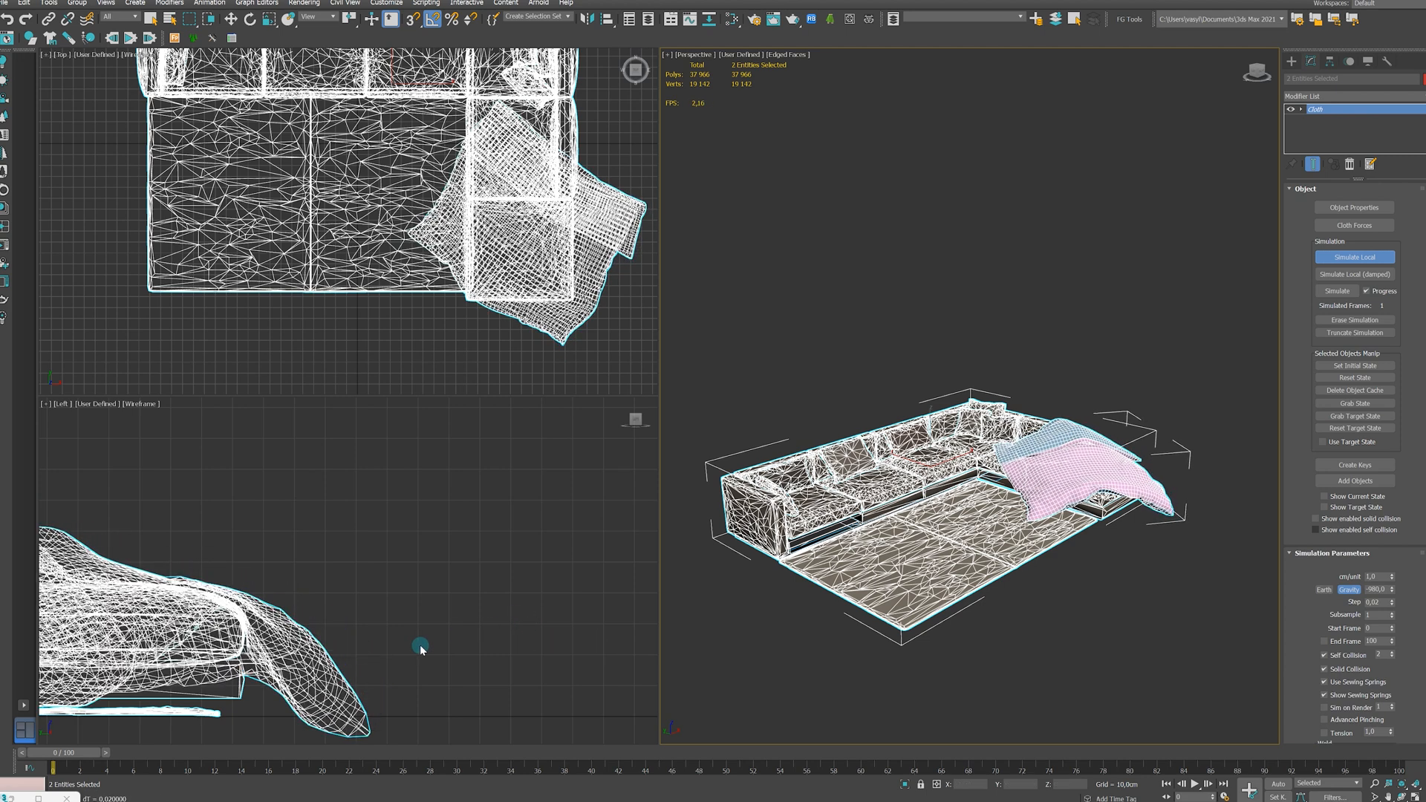
- Examine how the blanket drapes over the sofa in the side view and from several perspective angles while the simulation runs
middle_drag(420, 647, 637, 596)
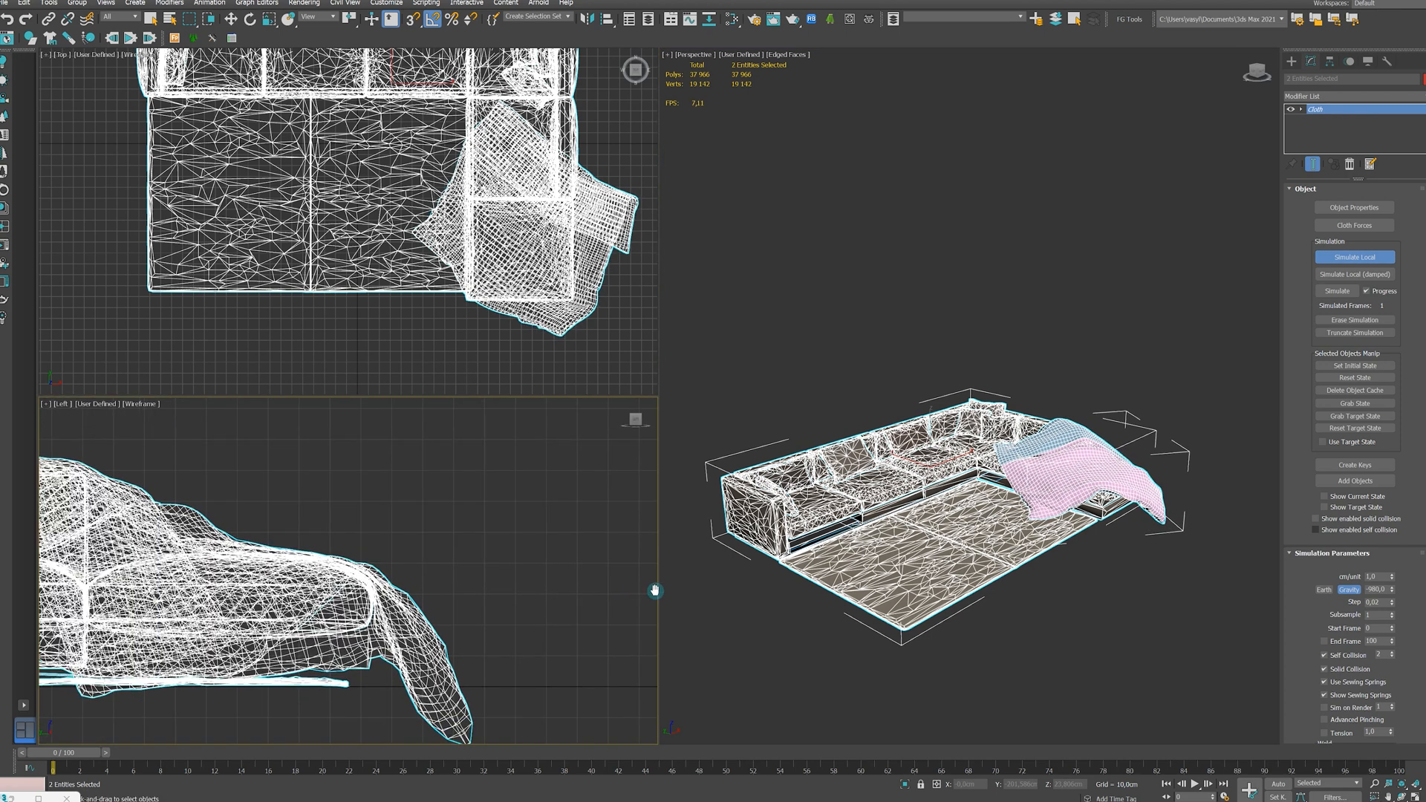
scroll(326, 607, down, 3)
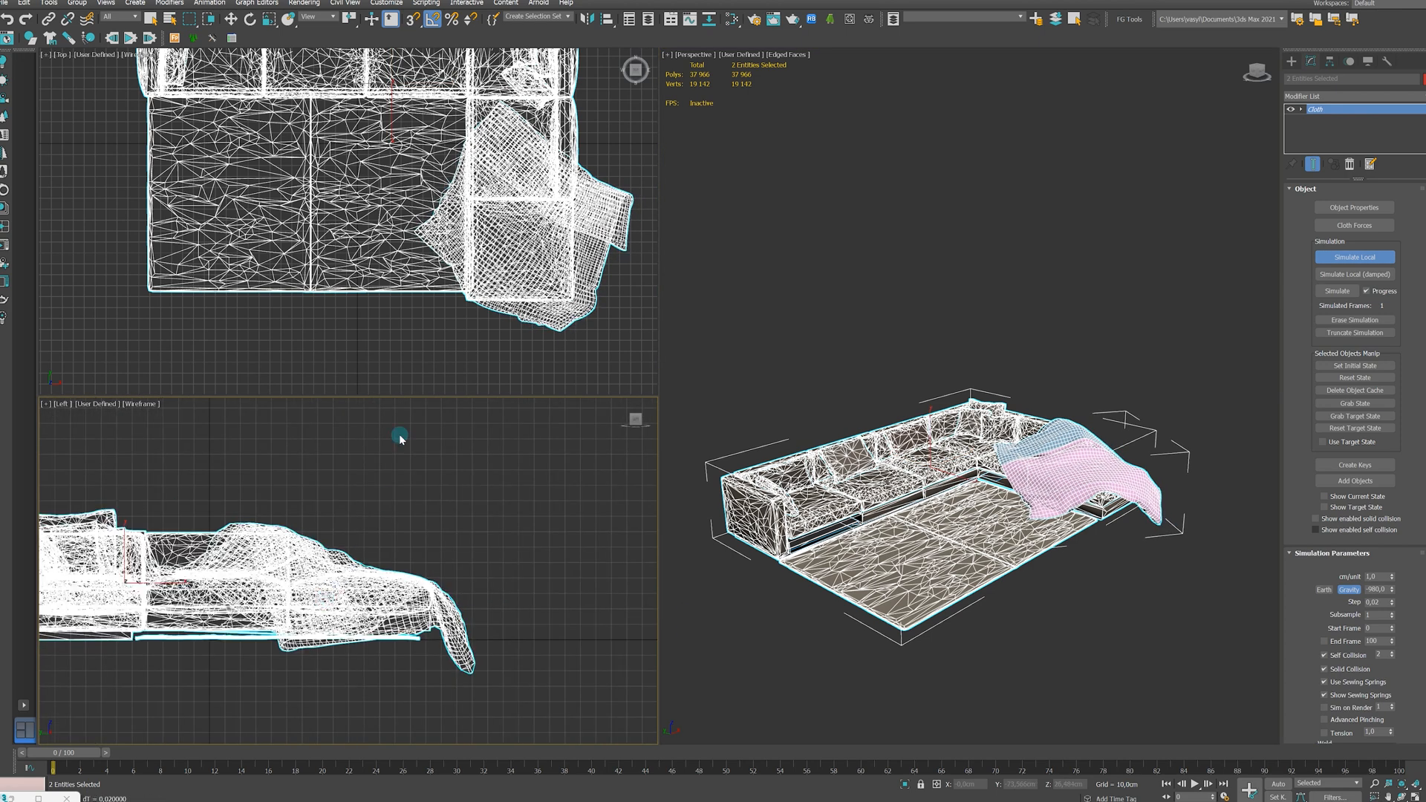
alt+middle_drag(1133, 579, 1114, 554)
scroll(1010, 528, up, 5)
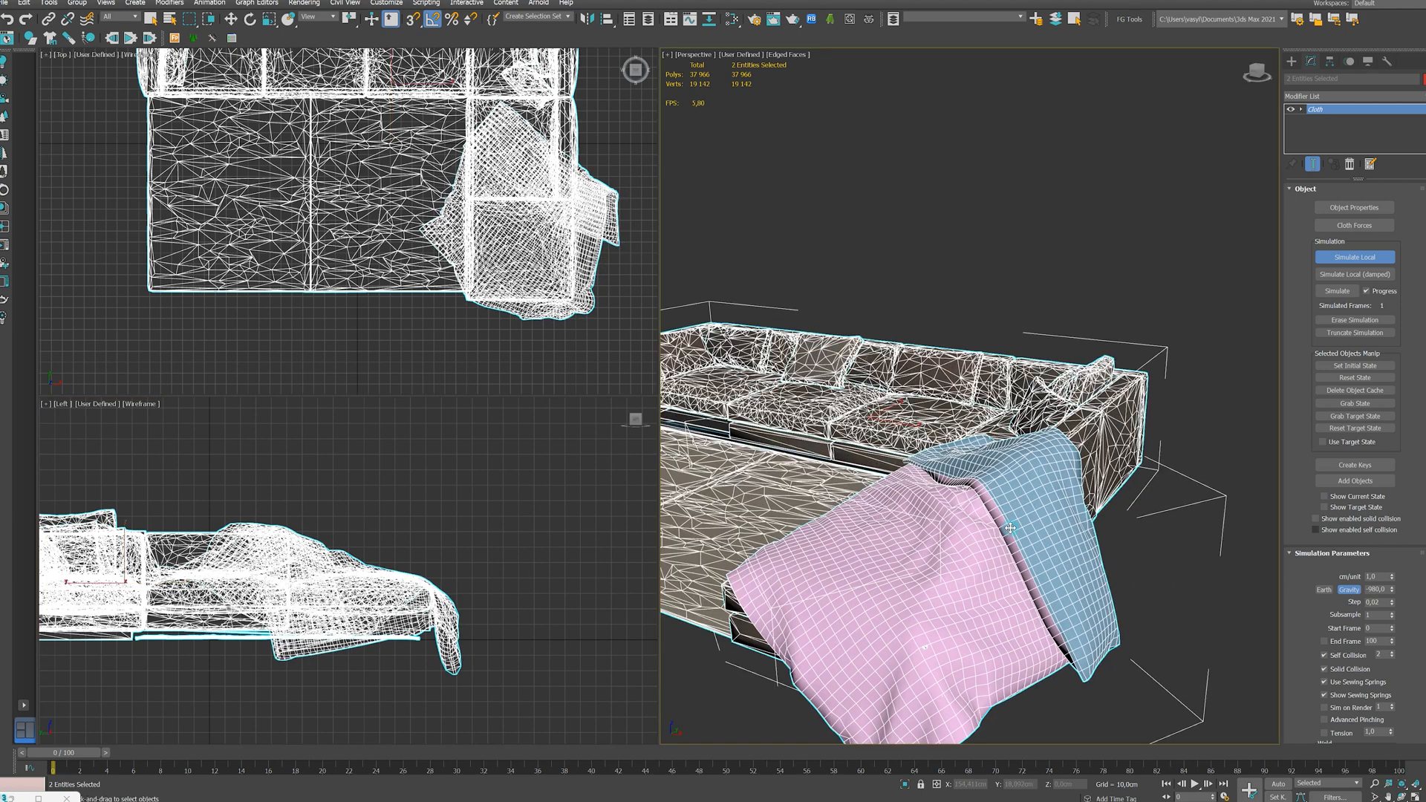
scroll(1010, 528, down, 3)
alt+middle_drag(1010, 528, 1035, 561)
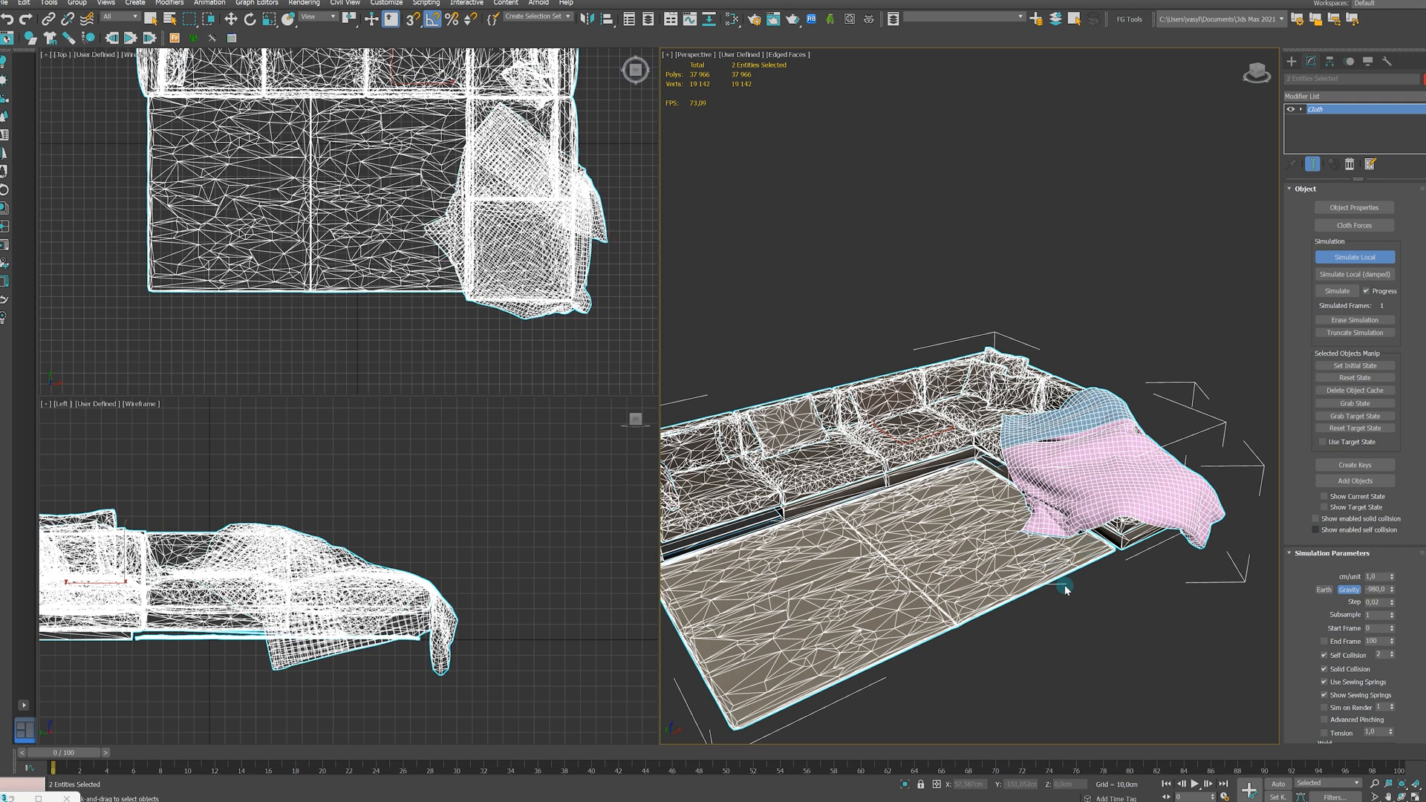
alt+middle_drag(1162, 568, 1101, 490)
scroll(1101, 490, up, 2)
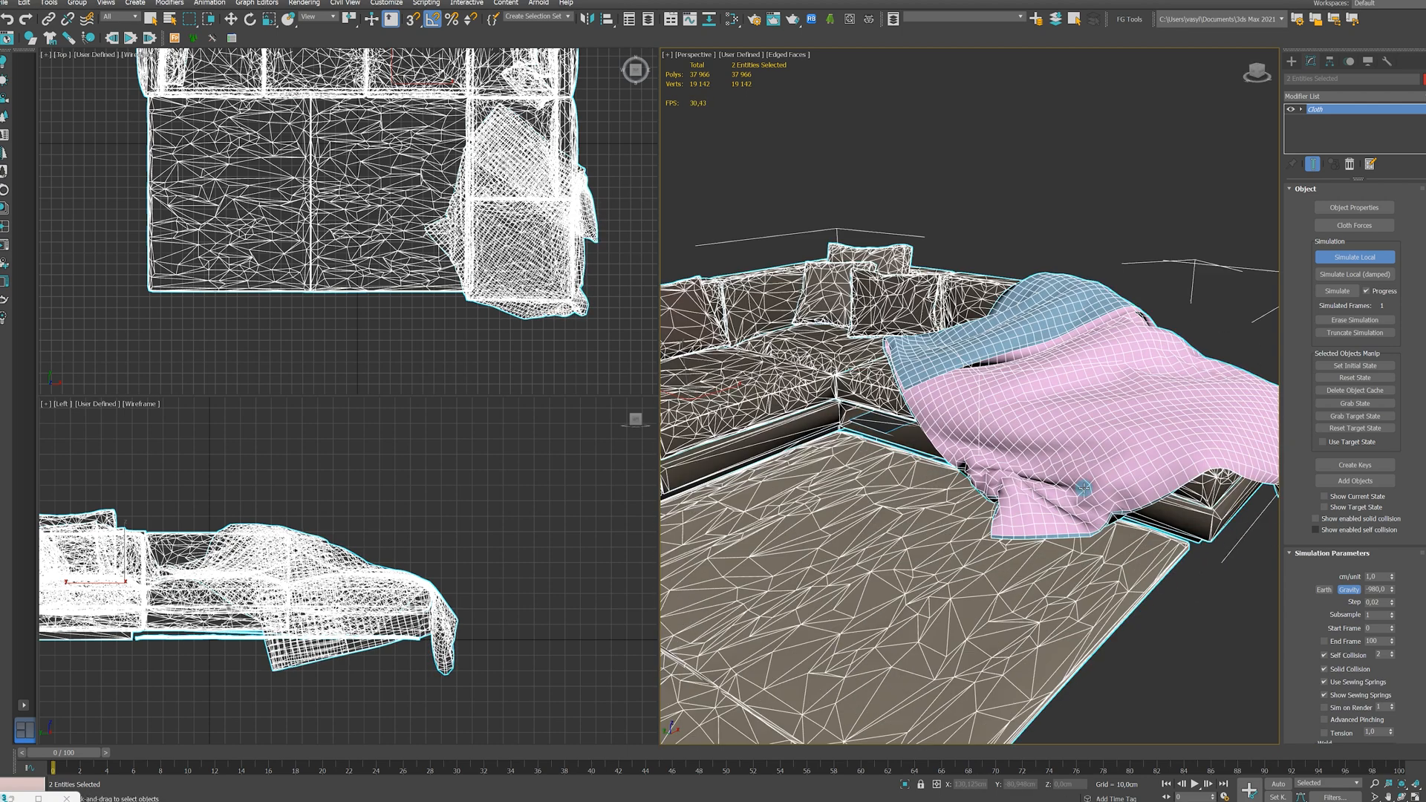
scroll(1062, 505, down, 1)
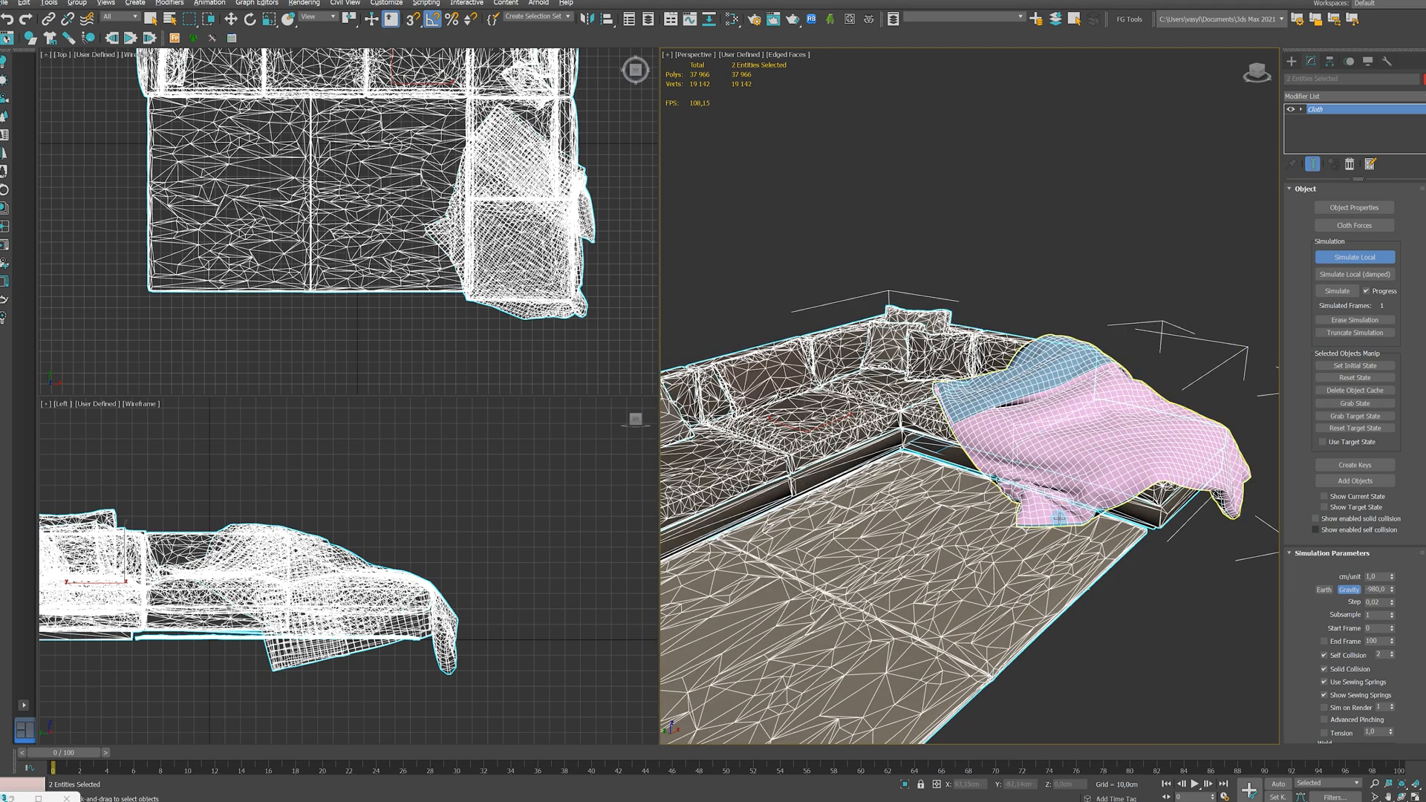
- Stop the local cloth simulation once the blanket is draped over the end of the sofa
mouse_move(1057, 510)
alt+middle_down()
mouse_move(1093, 515)
mouse_move(1064, 512)
mouse_move(1064, 531)
alt+middle_up()
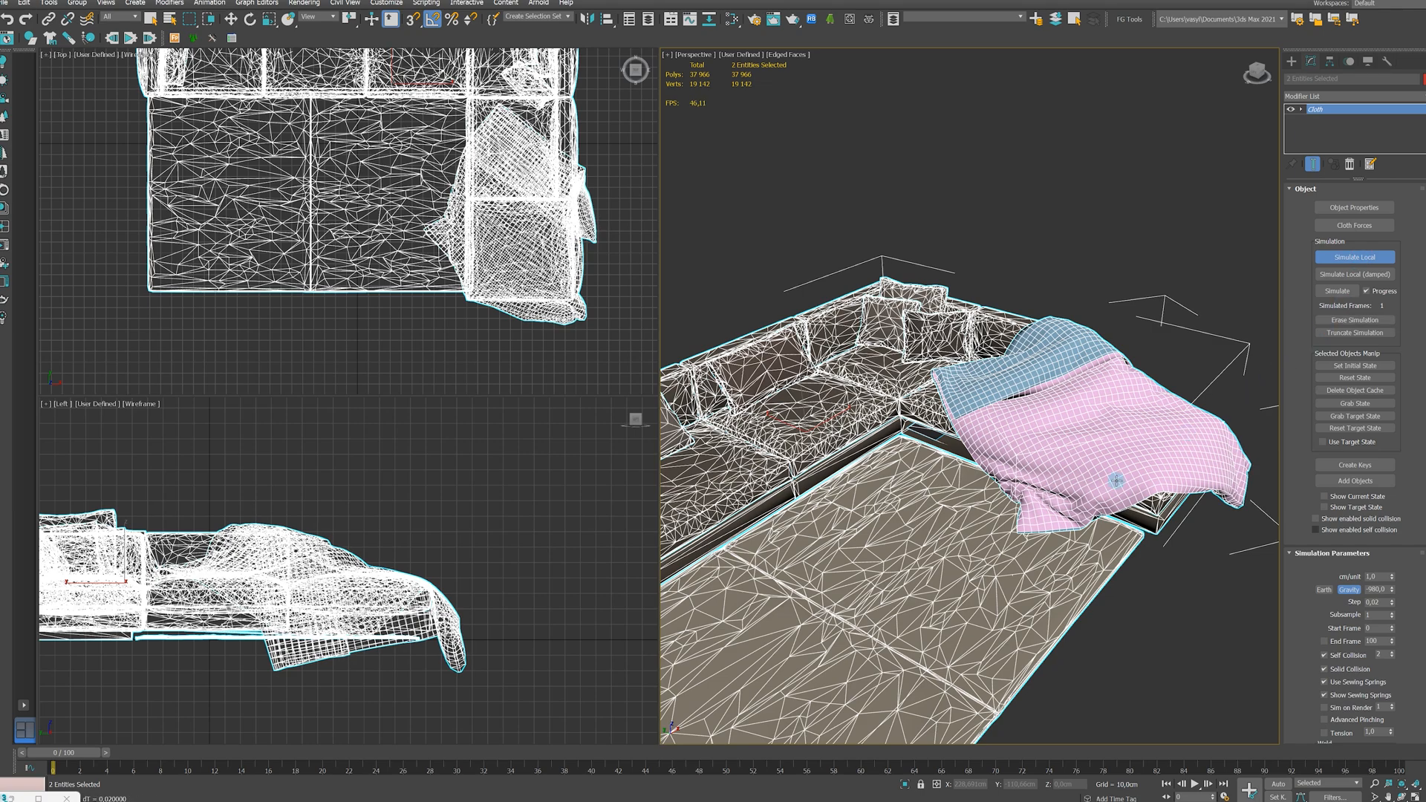
key(Escape)
mouse_move(1093, 465)
alt+middle_down()
mouse_move(1077, 513)
mouse_move(1083, 439)
mouse_move(1083, 474)
alt+middle_up()
scroll(1114, 415, up, 5)
scroll(1113, 416, down, 3)
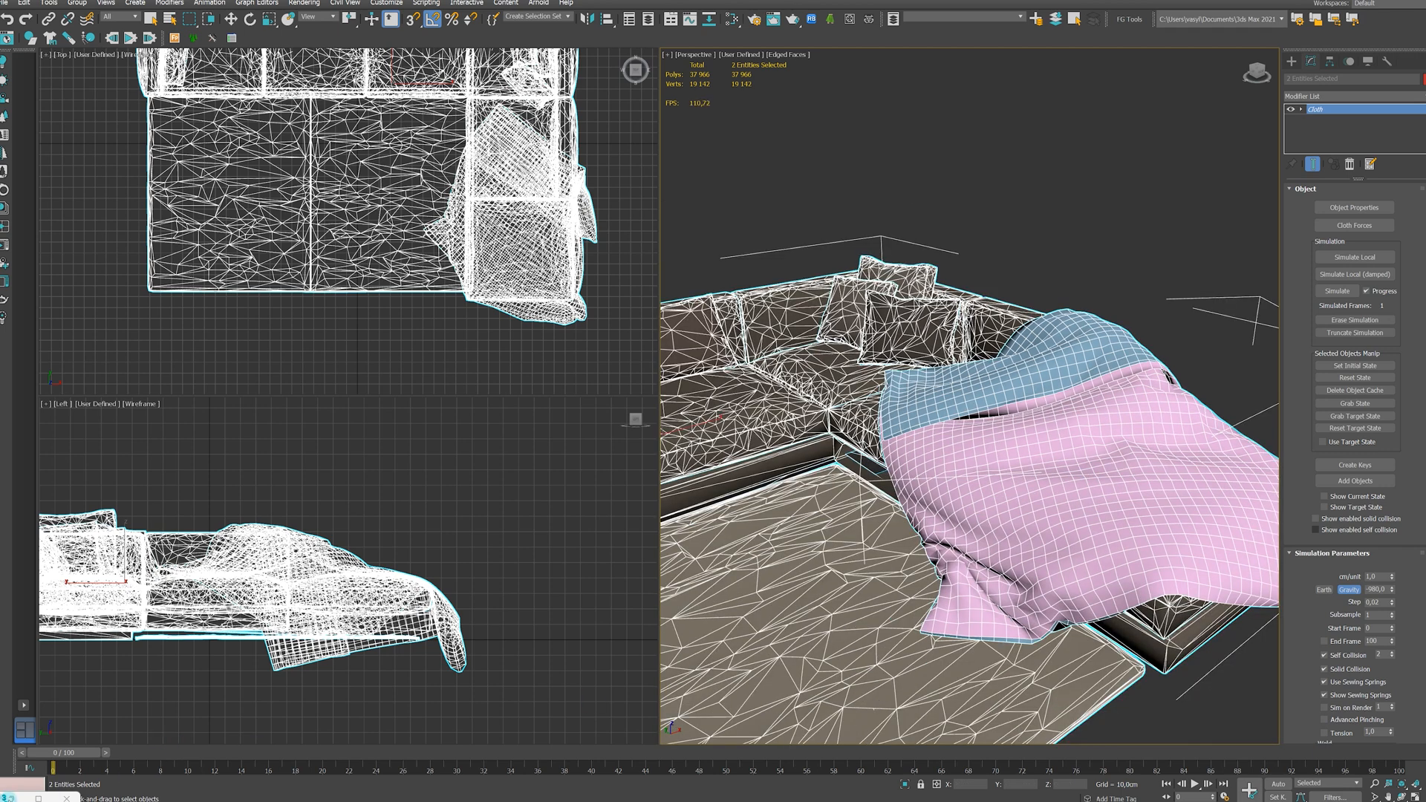
- Bring back the Slate Material Editor and set the diffuse colour of Material #37, on the blanket's folded edge, to periwinkle blue
right_click(41, 798)
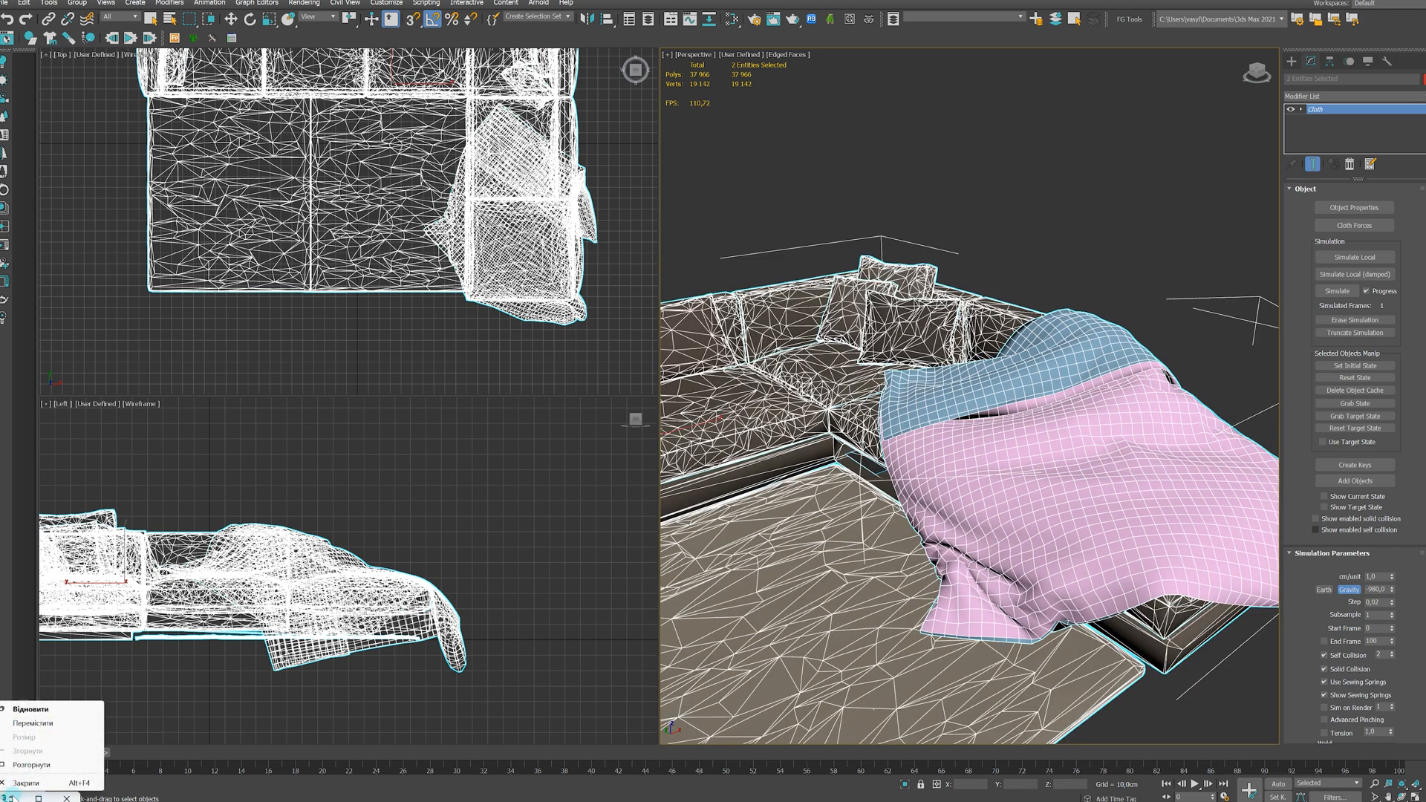
click(13, 797)
click(37, 798)
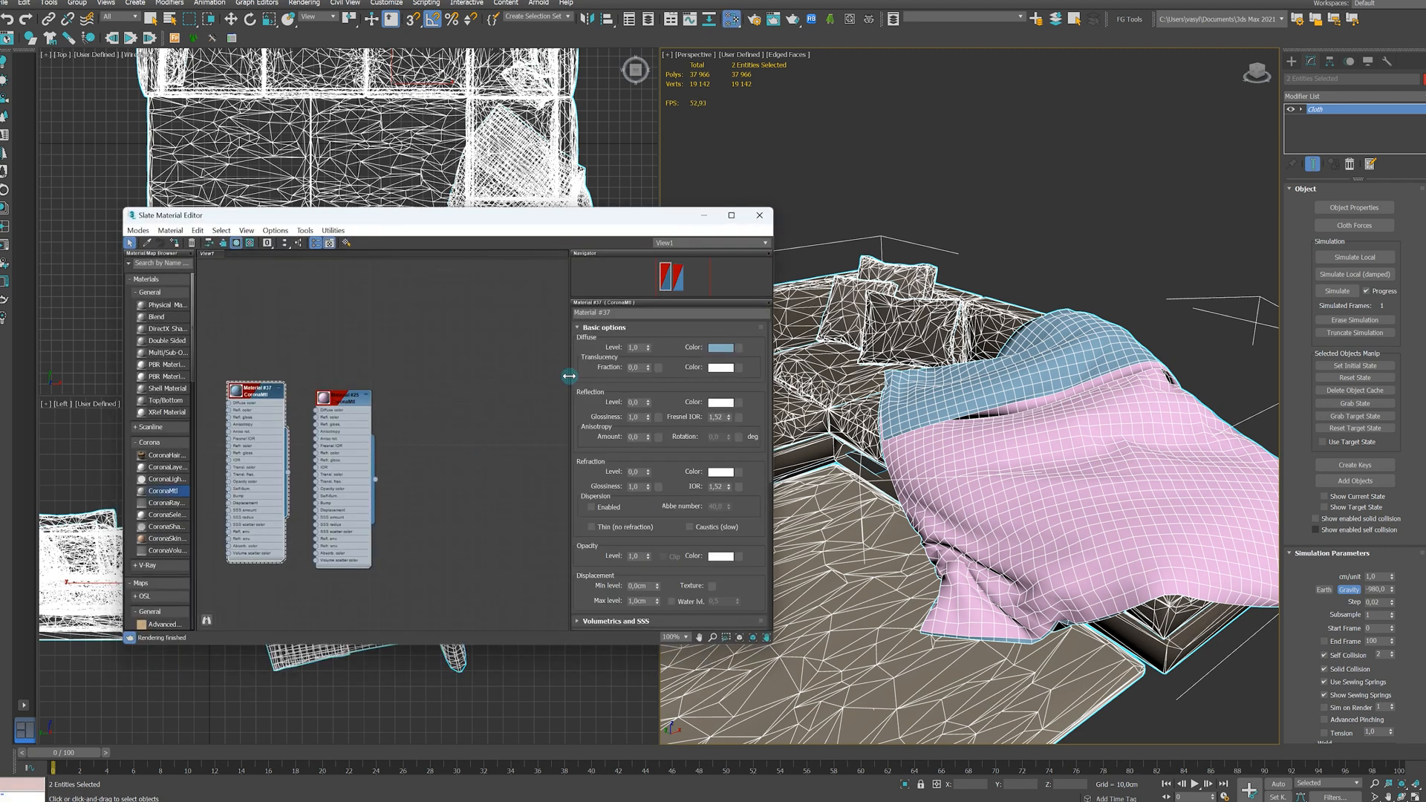
drag(610, 224, 643, 266)
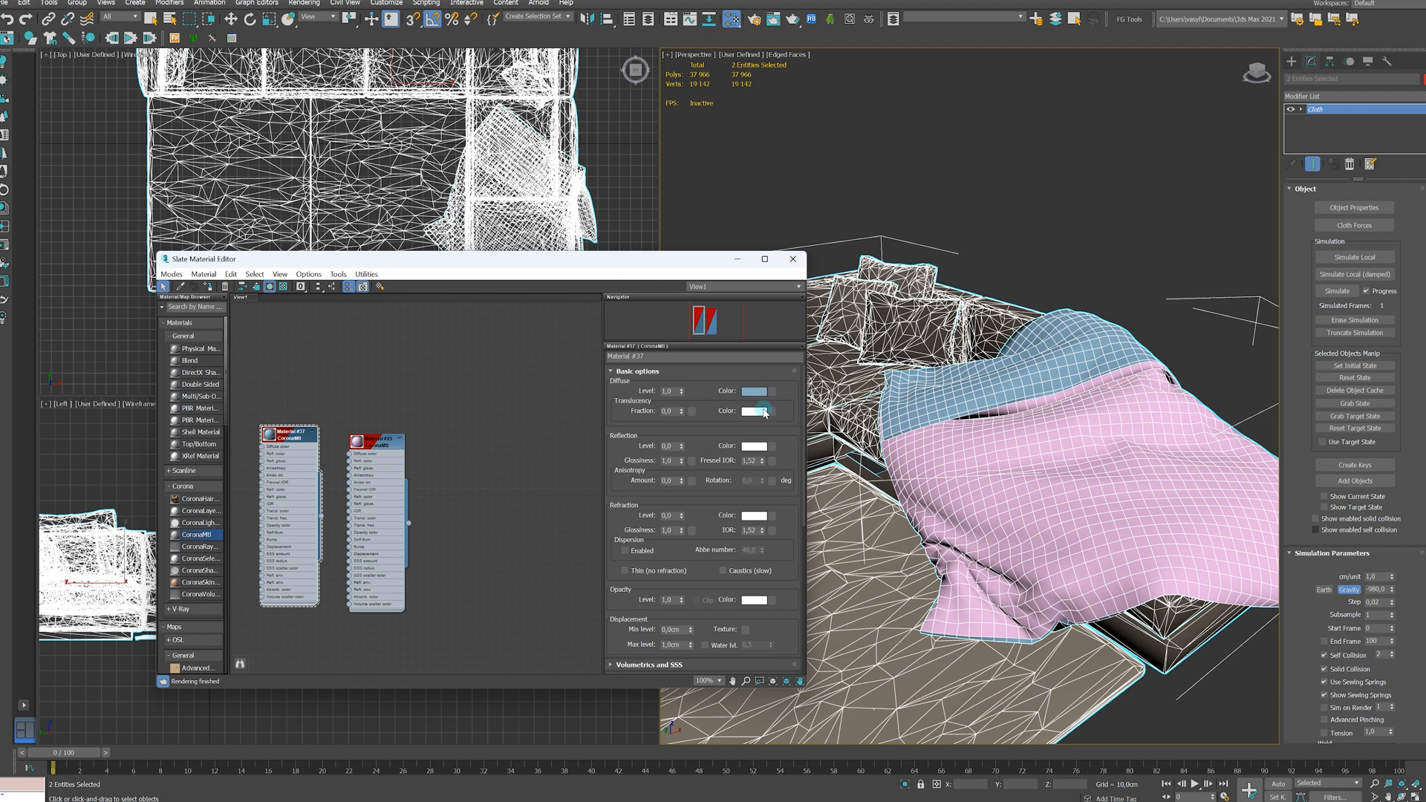
click(759, 395)
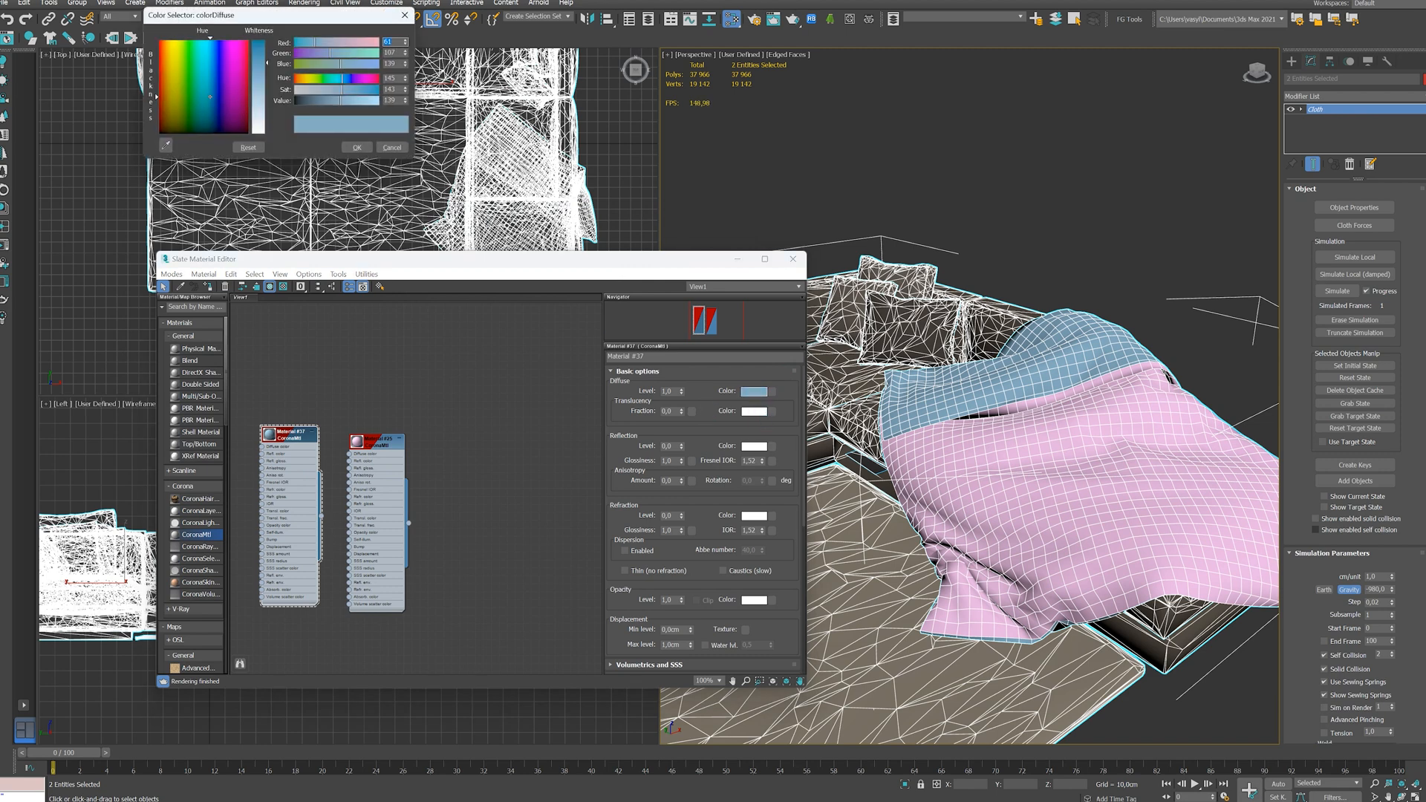
drag(327, 39, 410, 244)
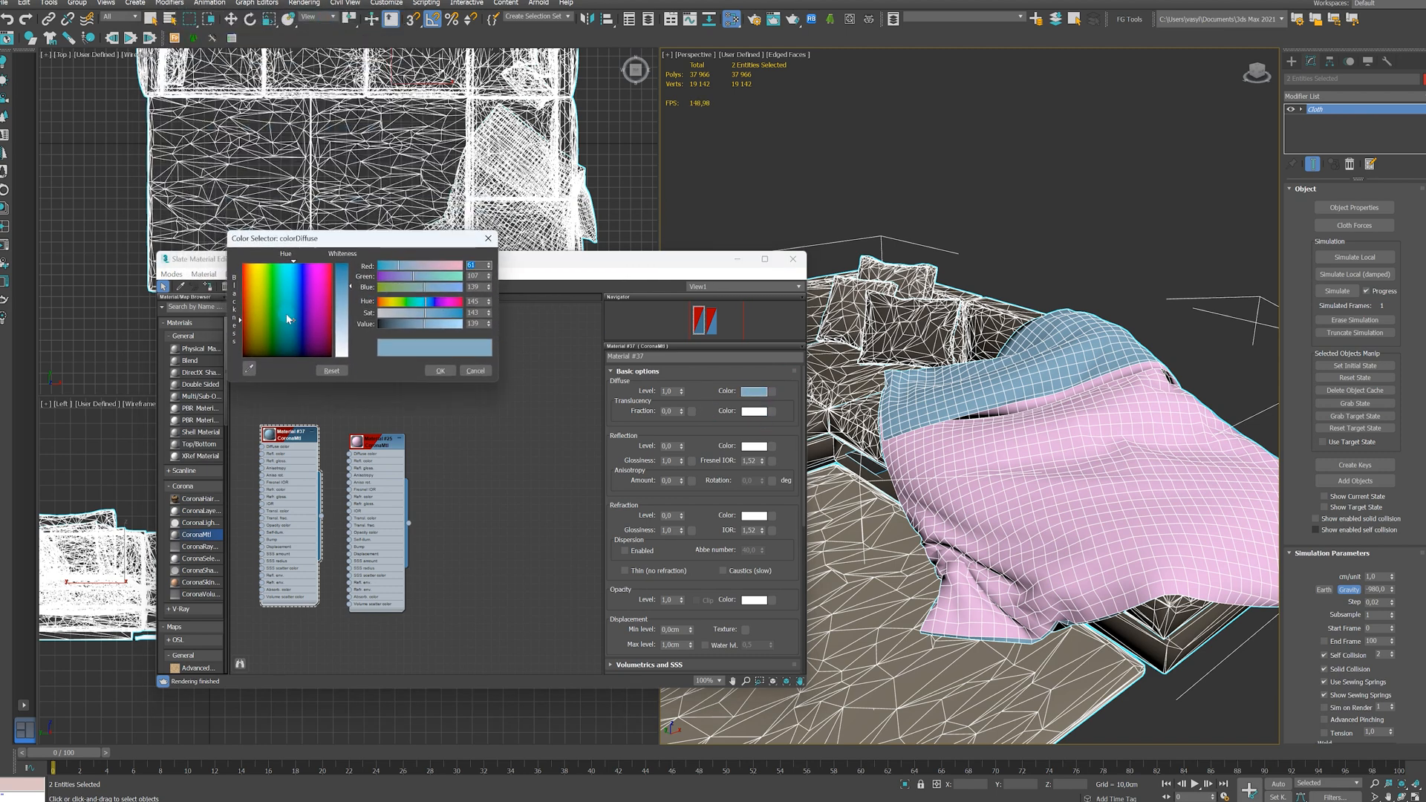
mouse_move(291, 320)
mouse_down()
mouse_move(329, 319)
mouse_move(302, 301)
mouse_up()
drag(302, 301, 300, 302)
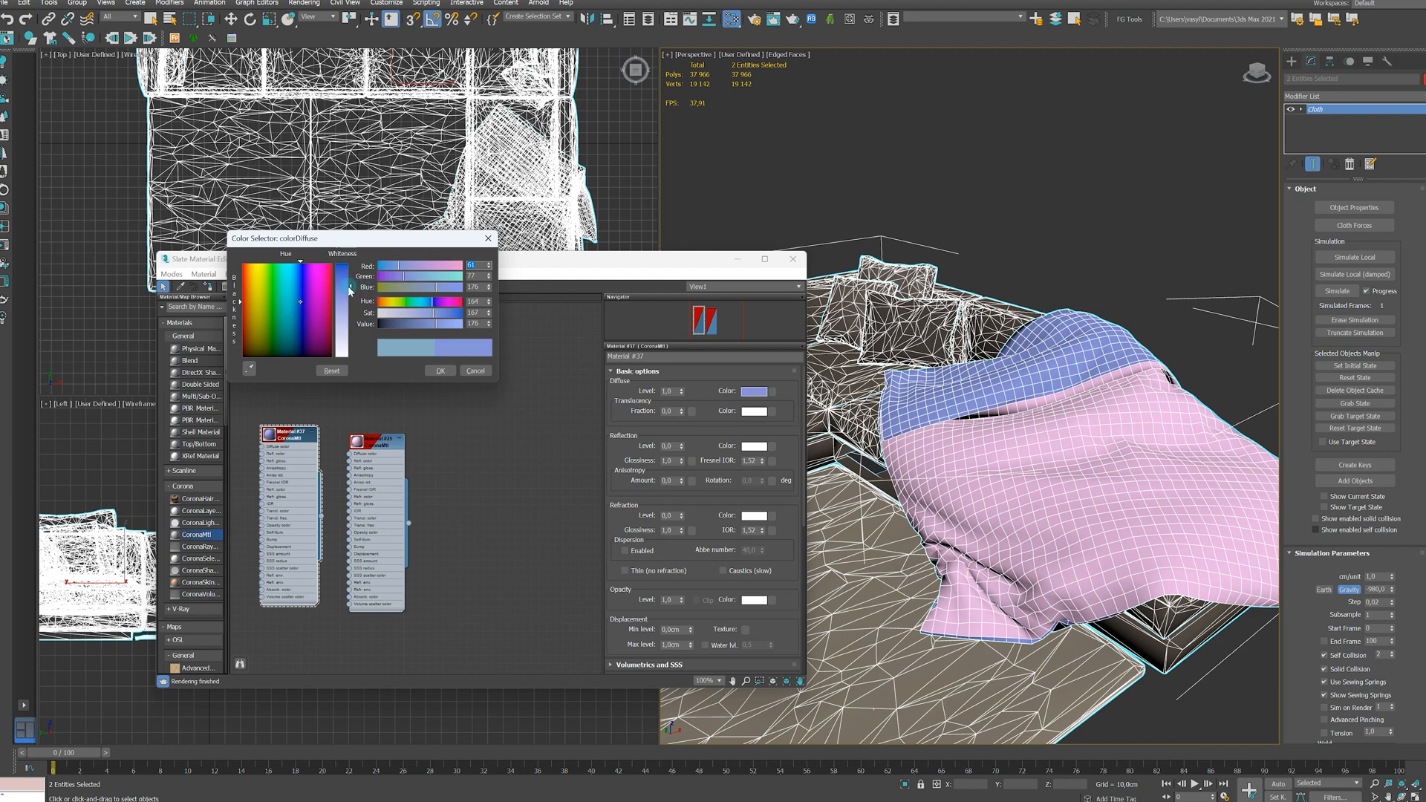
drag(352, 292, 351, 283)
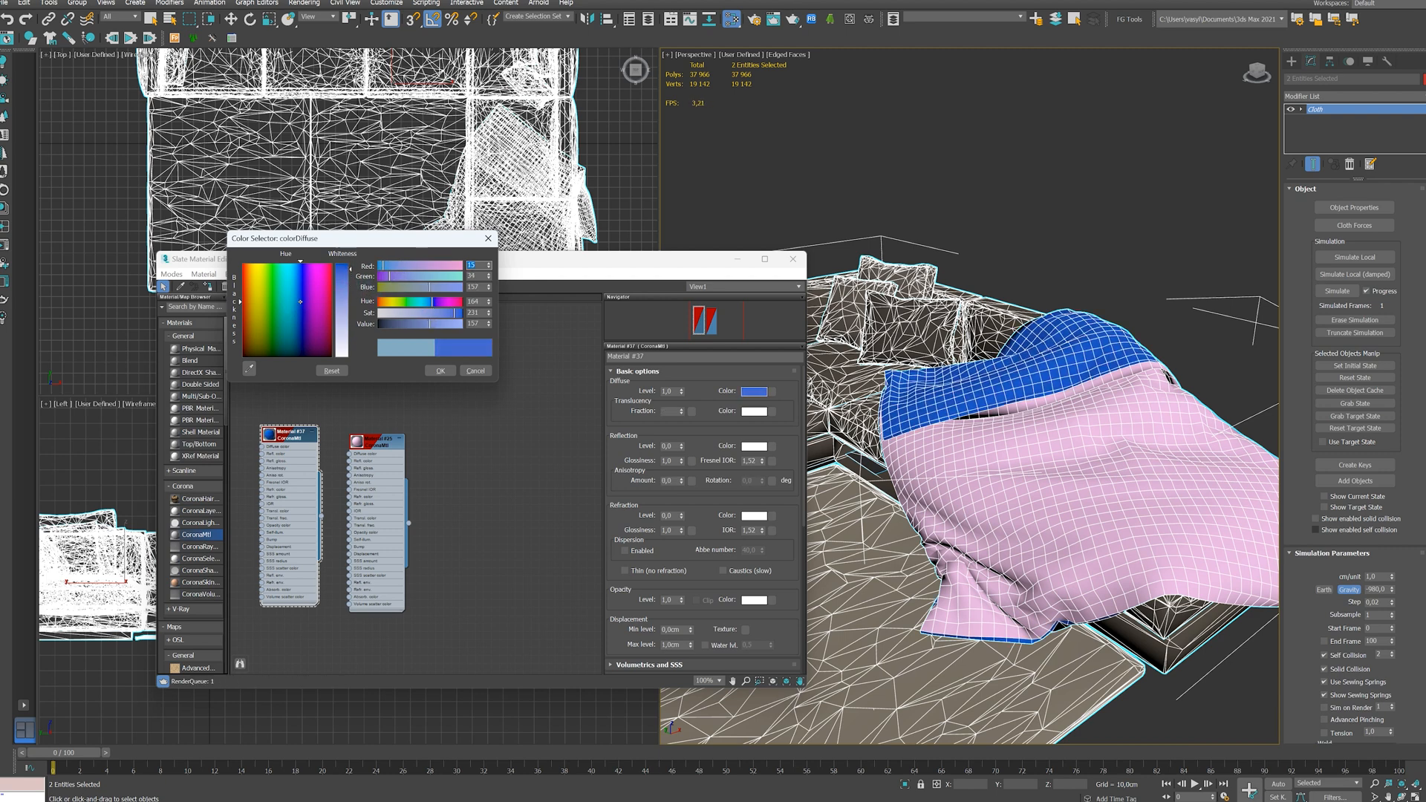
click(398, 425)
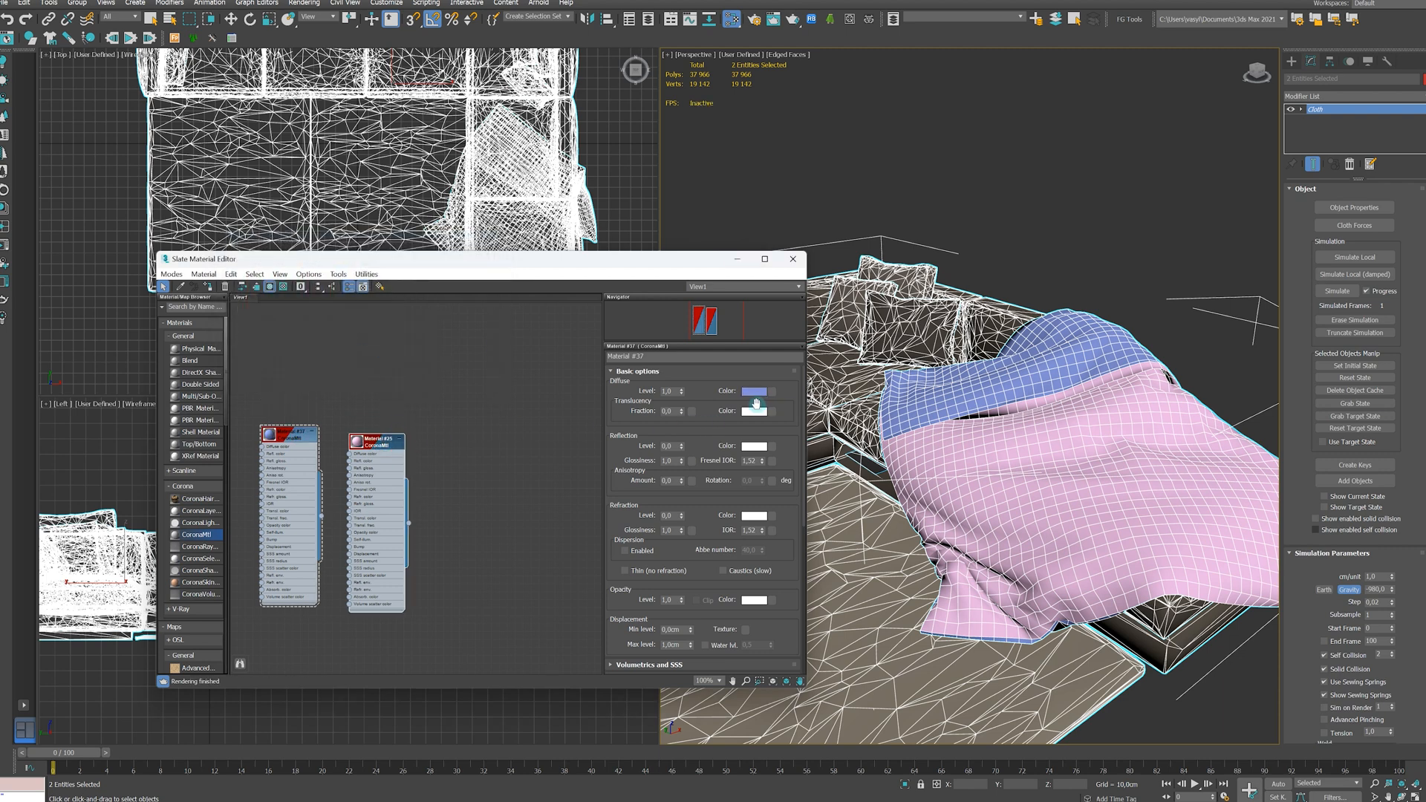
- Set the diffuse colour of Material #25, on the blanket's main part, to pale green and minimize the material editor
double_click(366, 443)
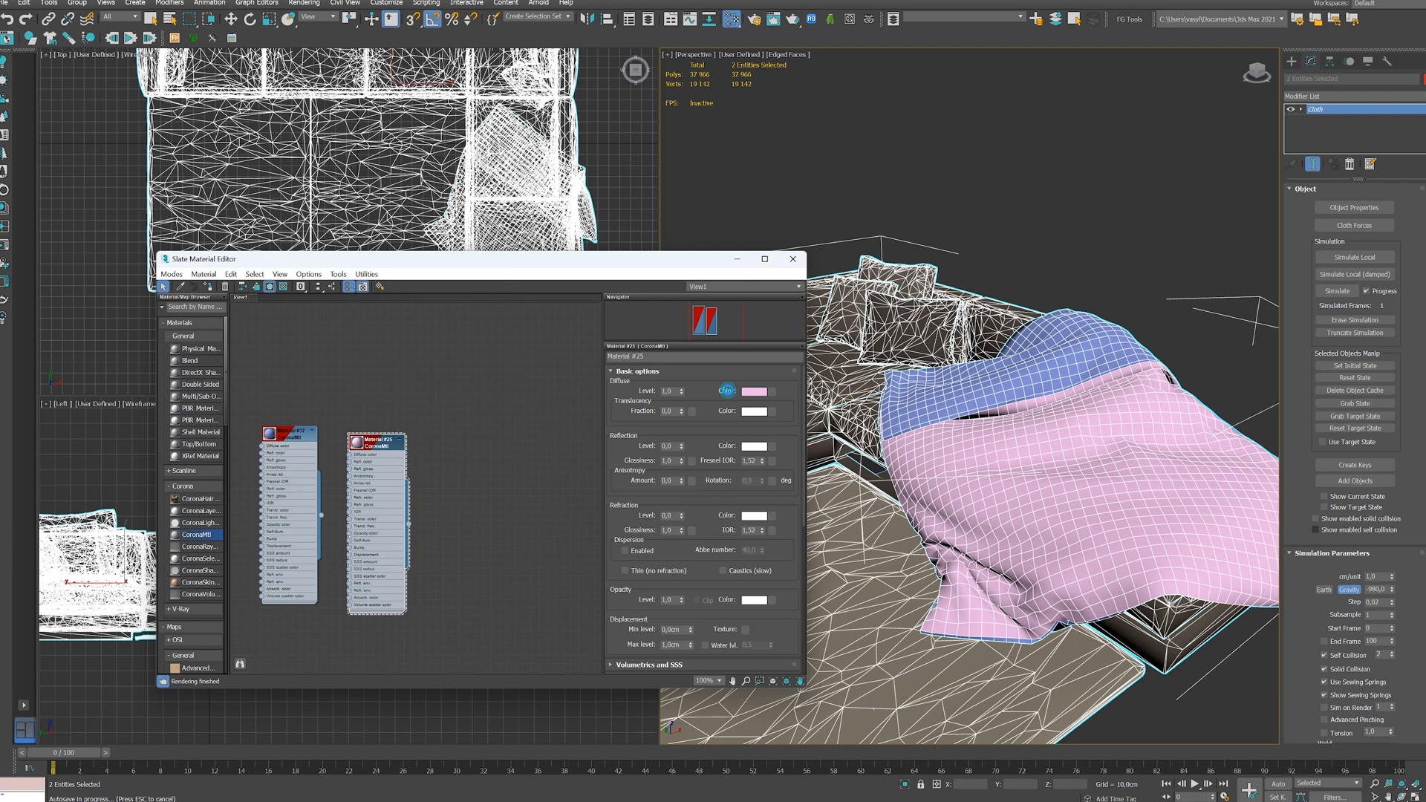
click(754, 392)
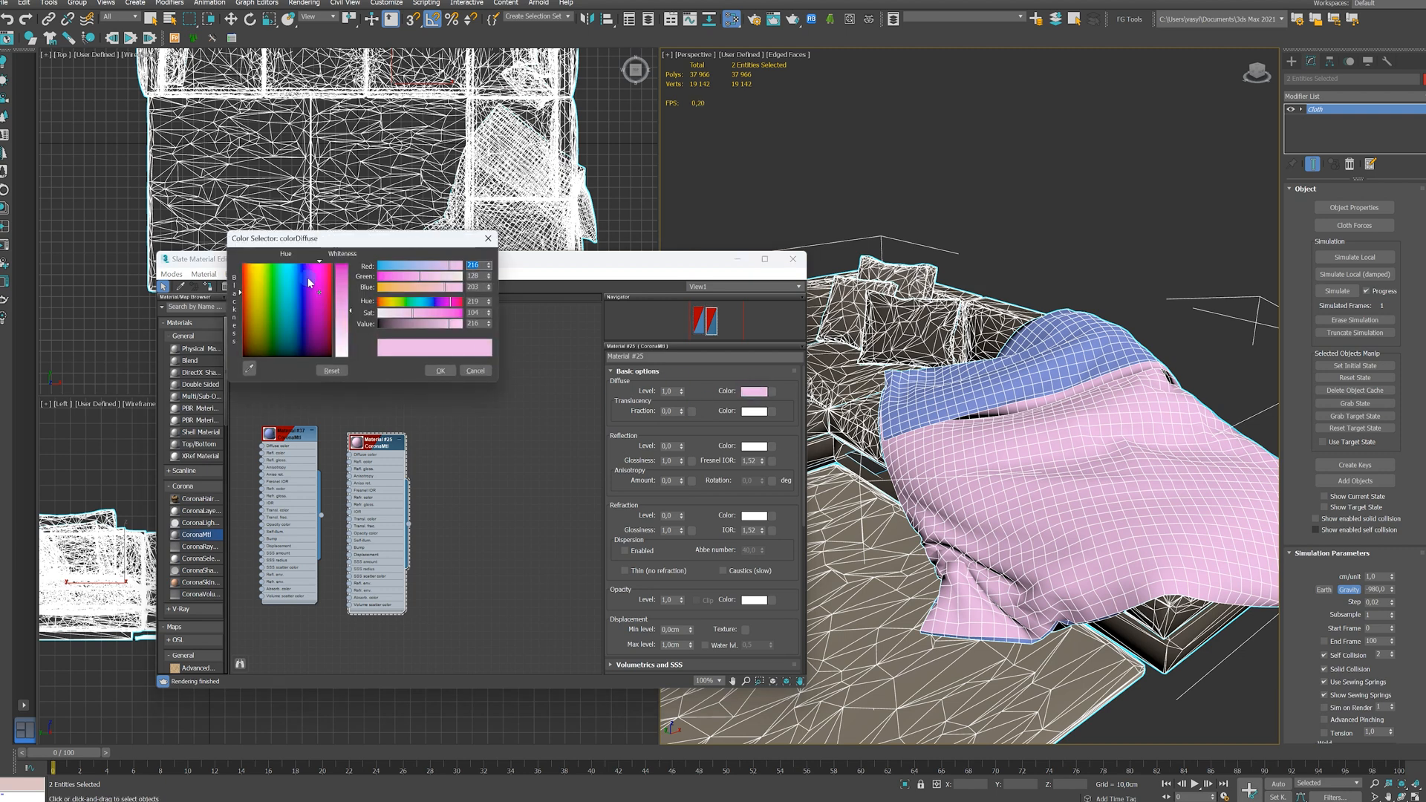
mouse_move(314, 304)
mouse_down()
mouse_move(261, 317)
mouse_move(269, 308)
mouse_move(270, 321)
mouse_up()
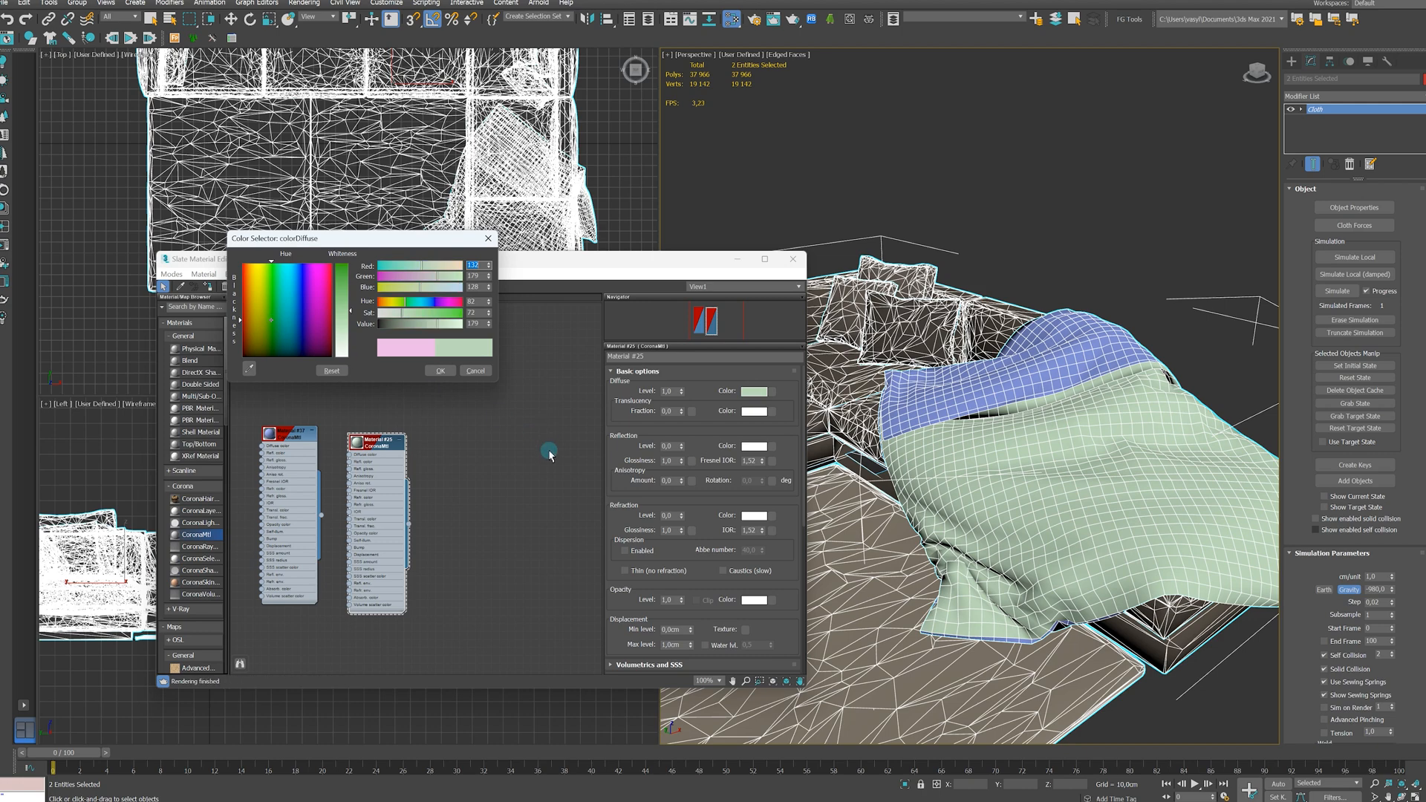
click(434, 371)
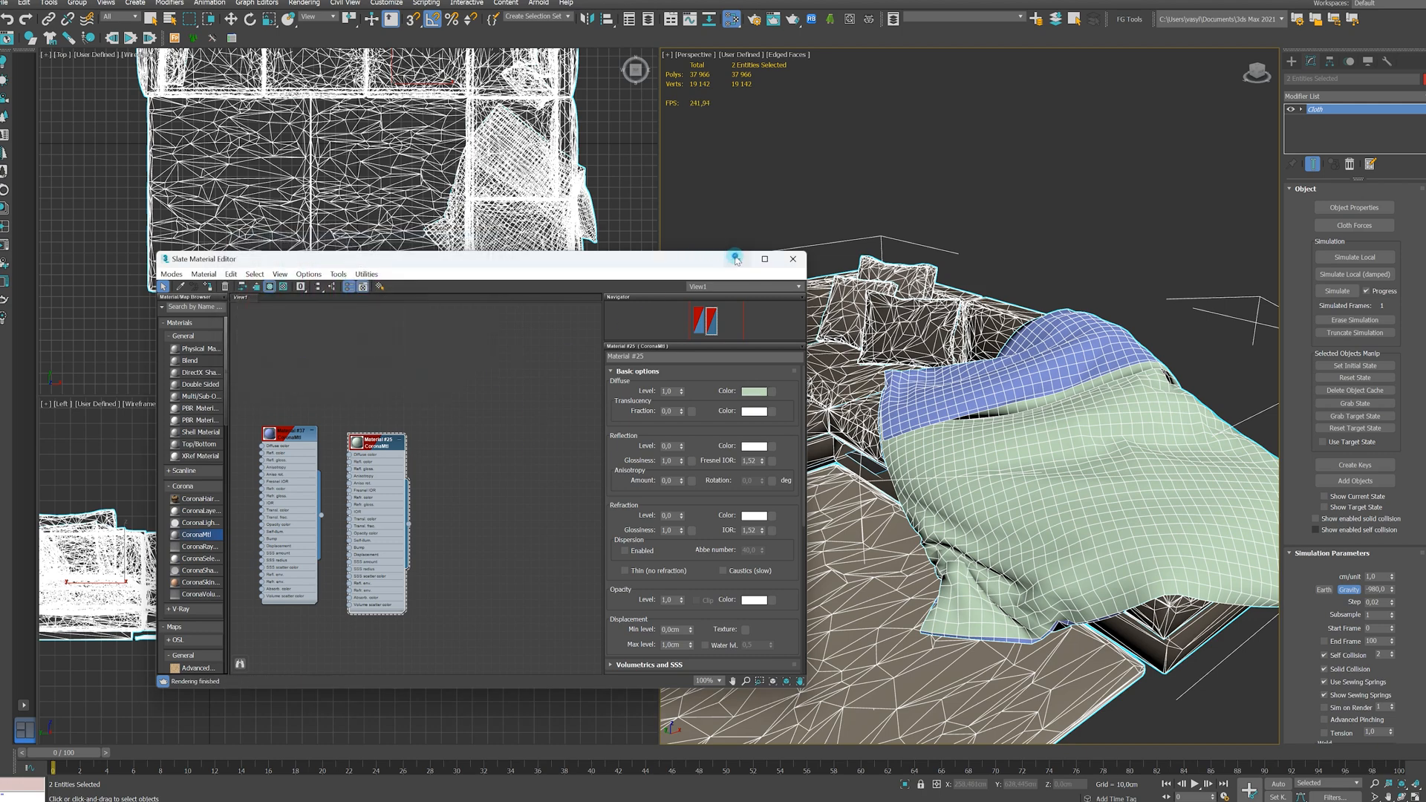
click(736, 258)
alt+middle_drag(1002, 430, 1041, 422)
scroll(933, 406, down, 3)
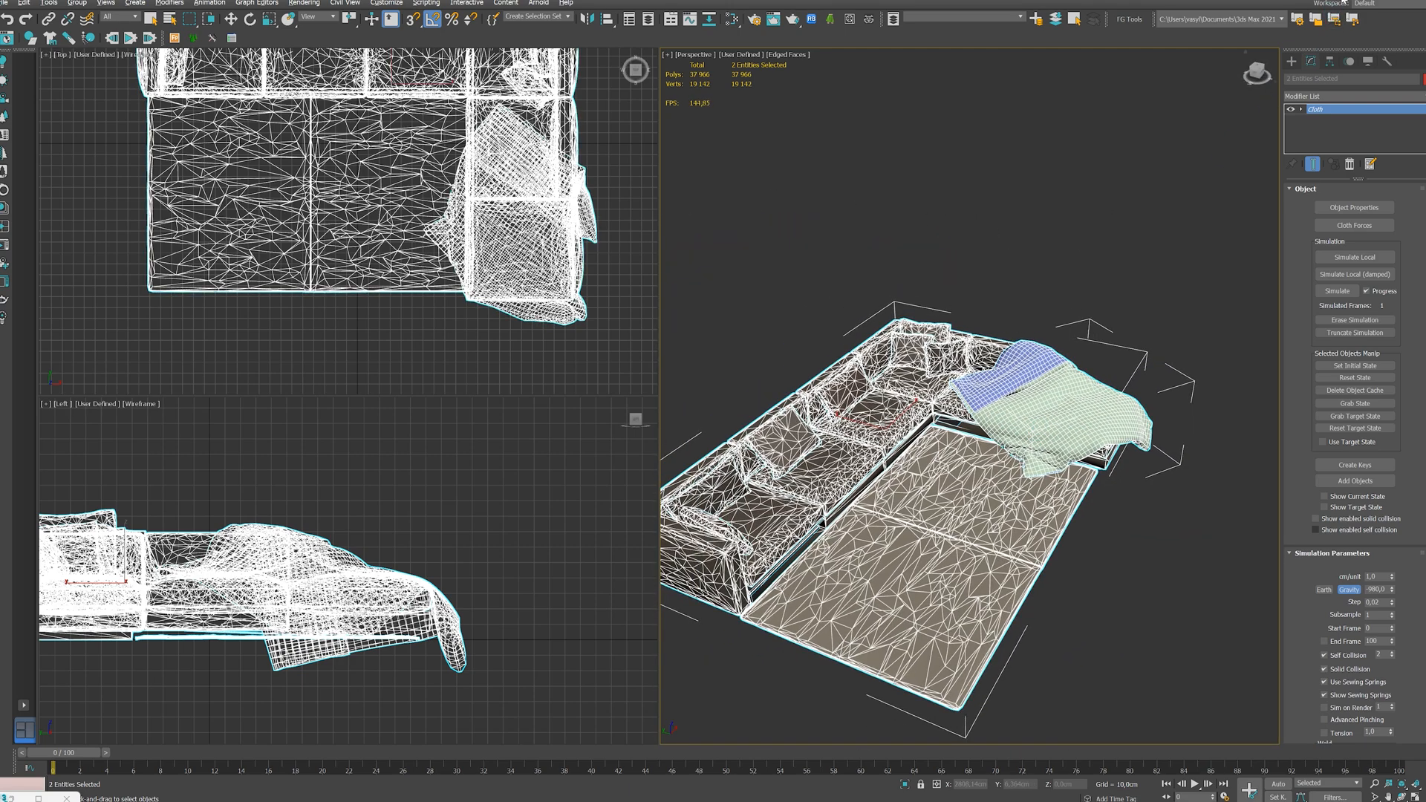